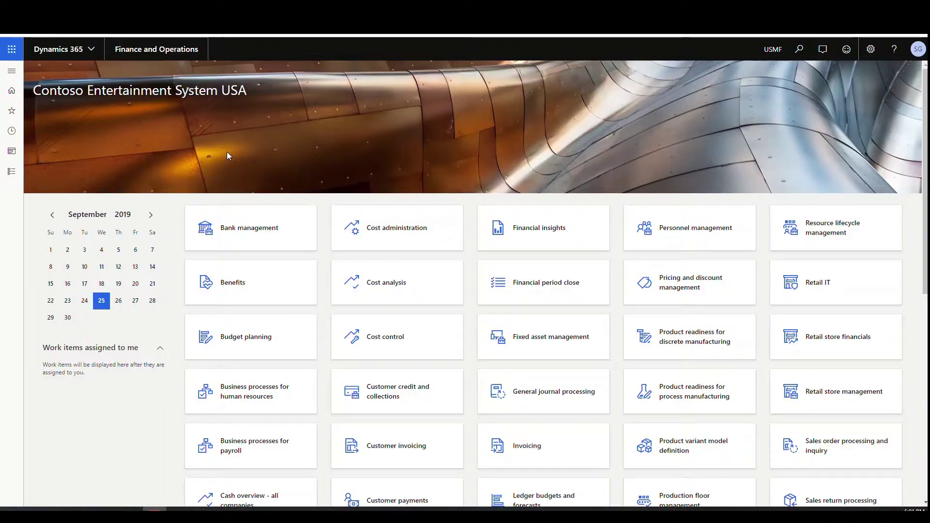
Open Inventory management's Quality associations and select the Purchase association for item A0001
click(12, 71)
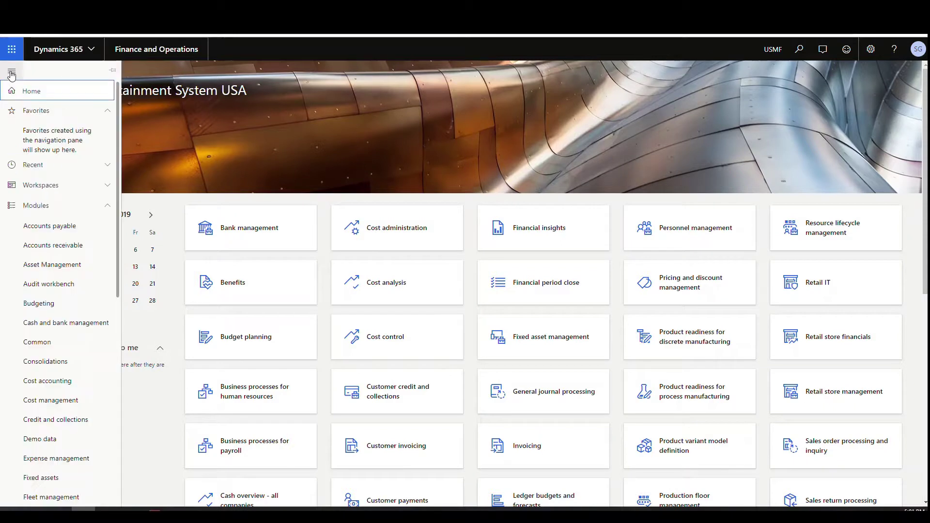
scroll(54, 243, down, 4)
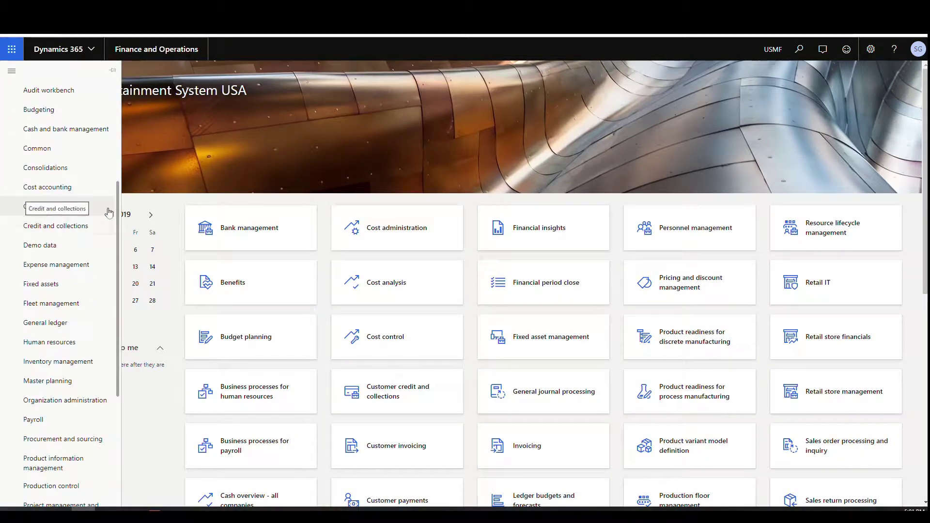
click(79, 364)
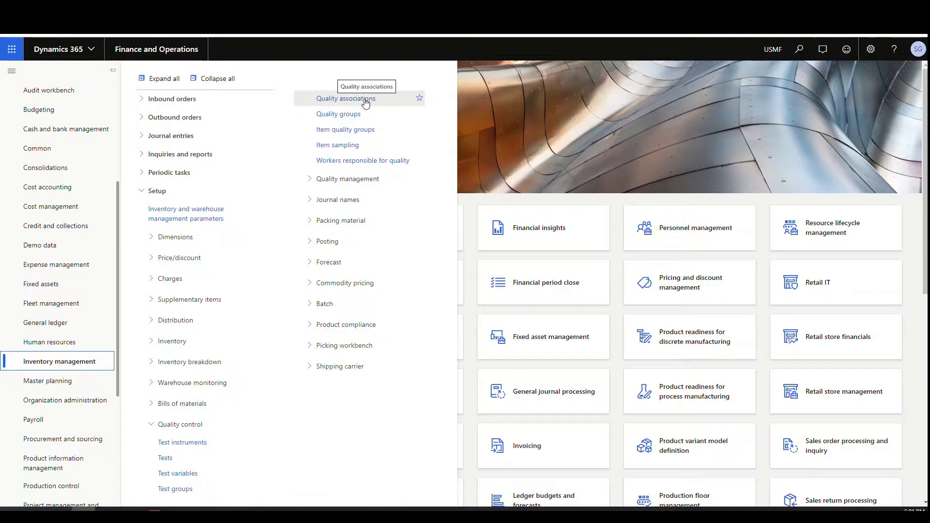
click(366, 100)
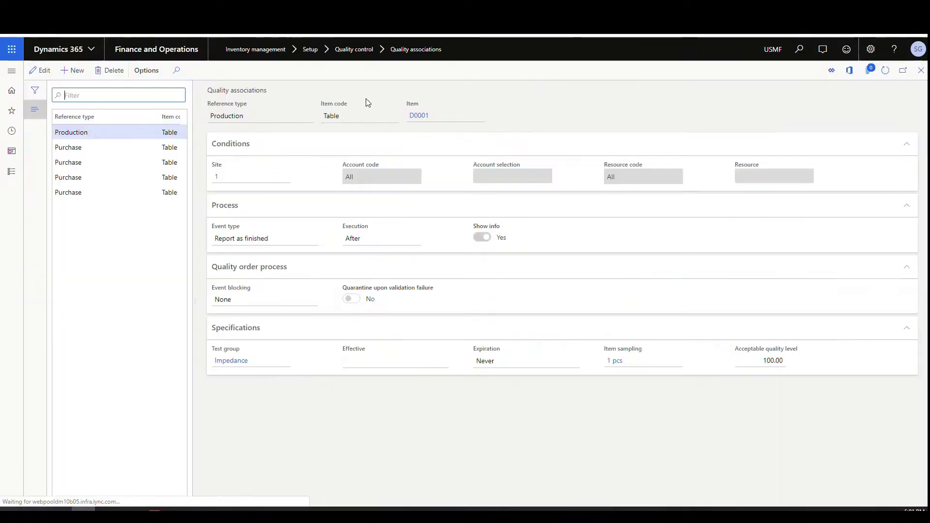
click(124, 180)
click(124, 193)
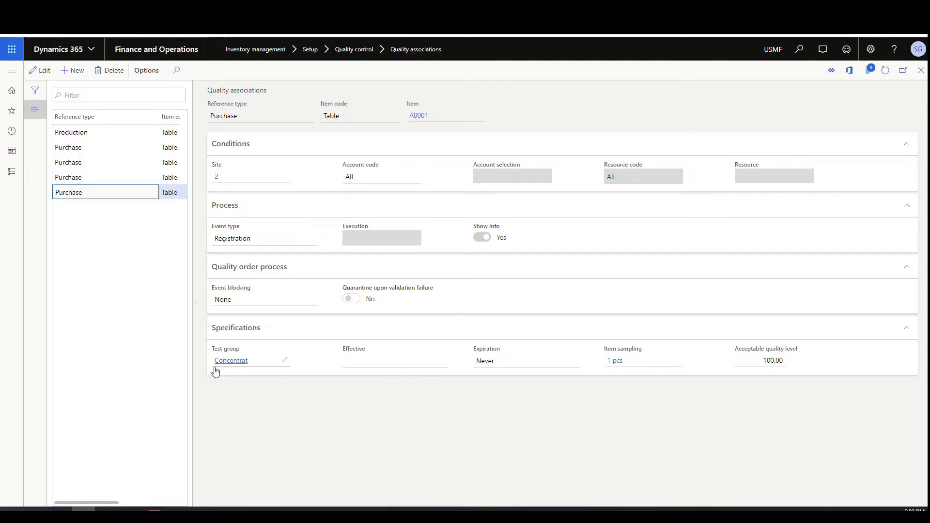
Open the 1 pcs item sampling to review its fixed quantity of 1.00 per location and license plate
click(615, 361)
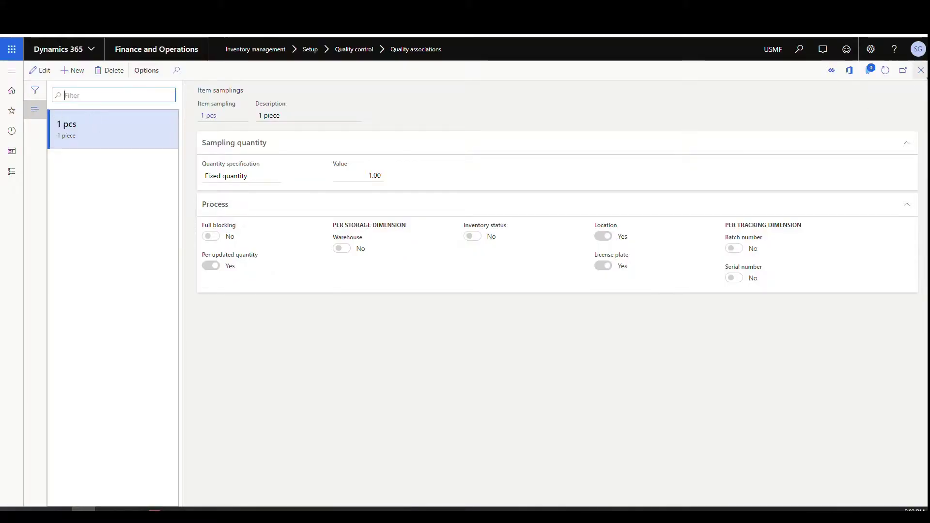
Open the Concentrat test group's General settings in edit mode
click(921, 71)
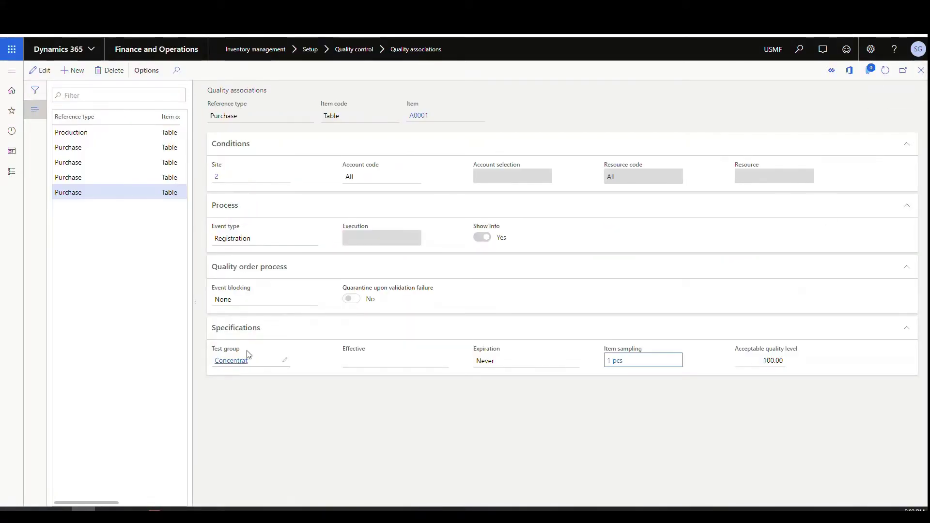
click(234, 361)
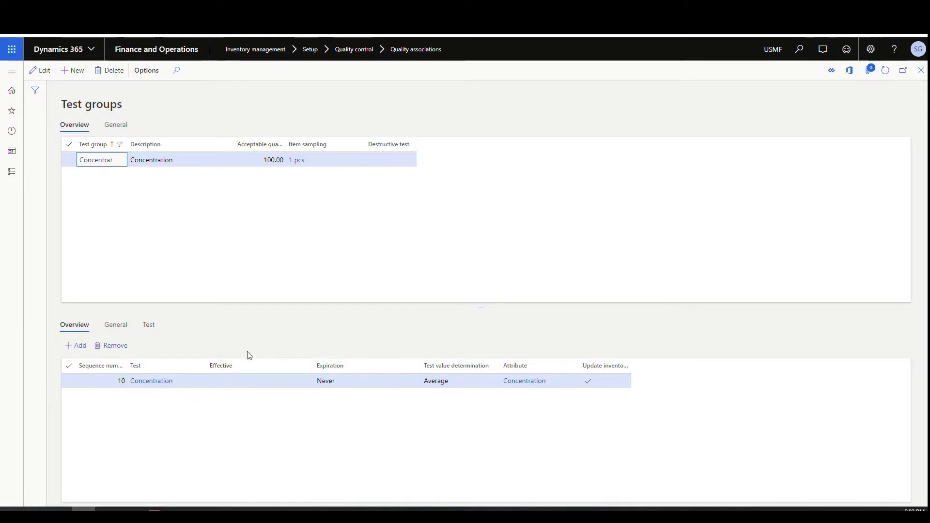
click(114, 127)
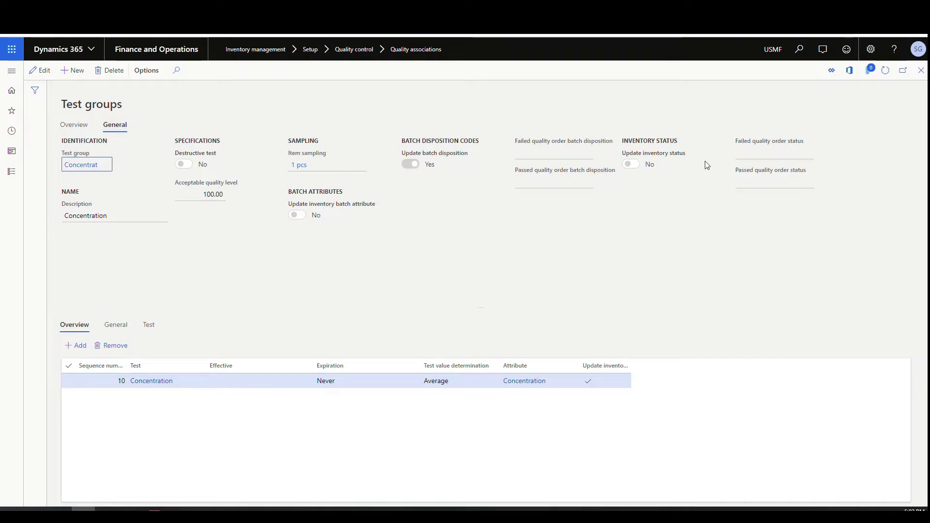
click(41, 77)
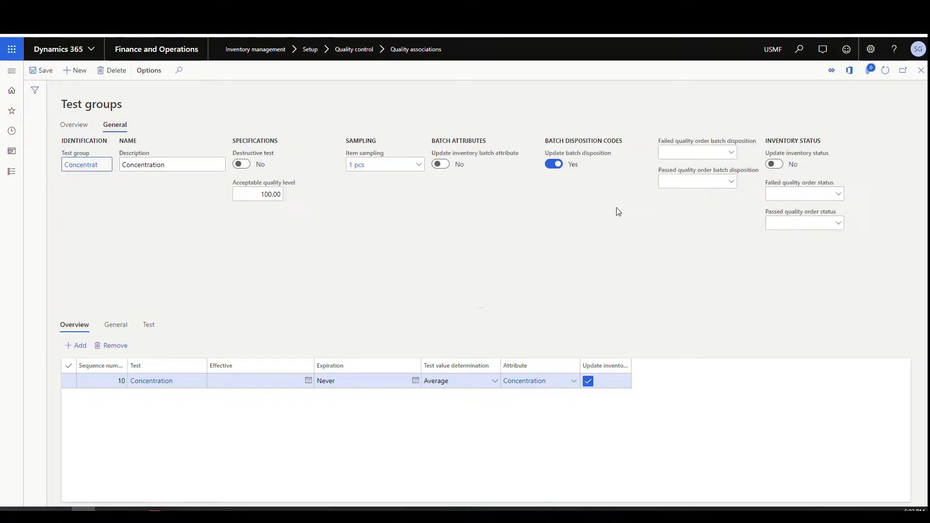
Set failed quality order status to Blocking and passed to Available, then save
click(838, 194)
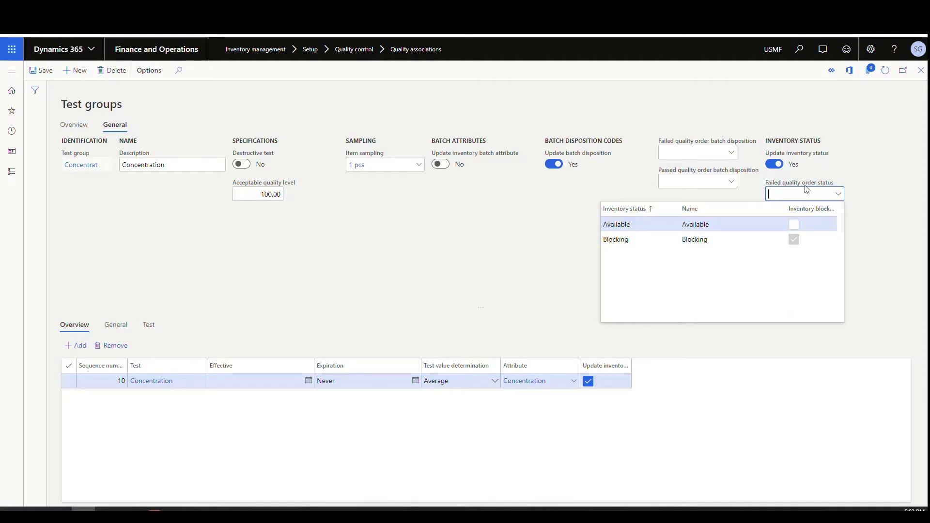
click(628, 241)
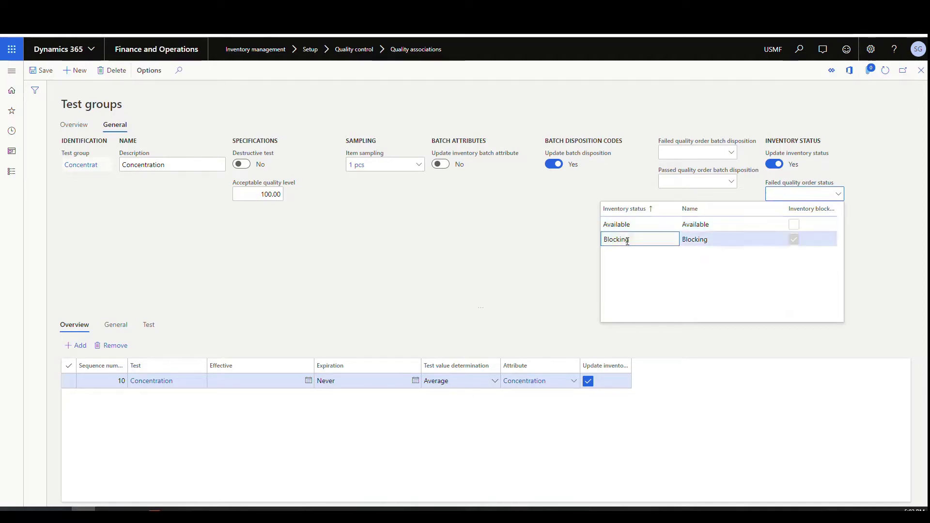
click(841, 224)
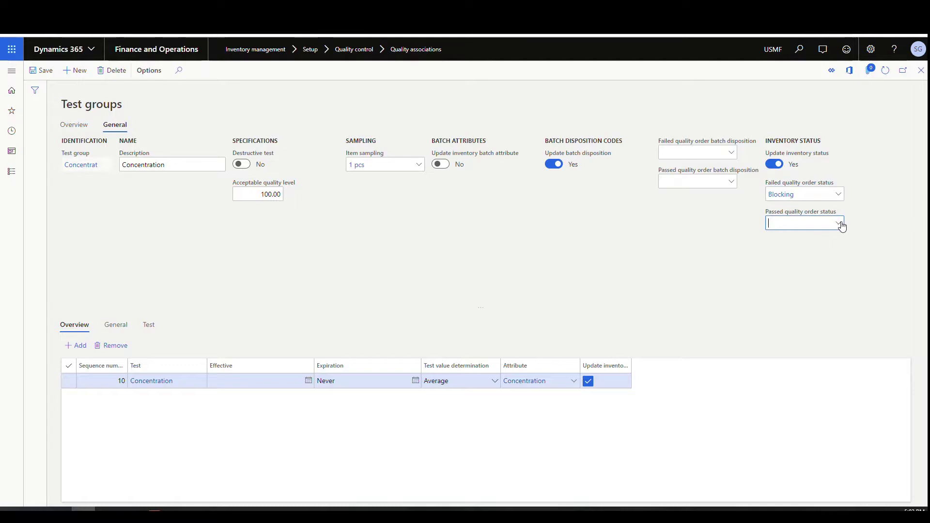
click(636, 255)
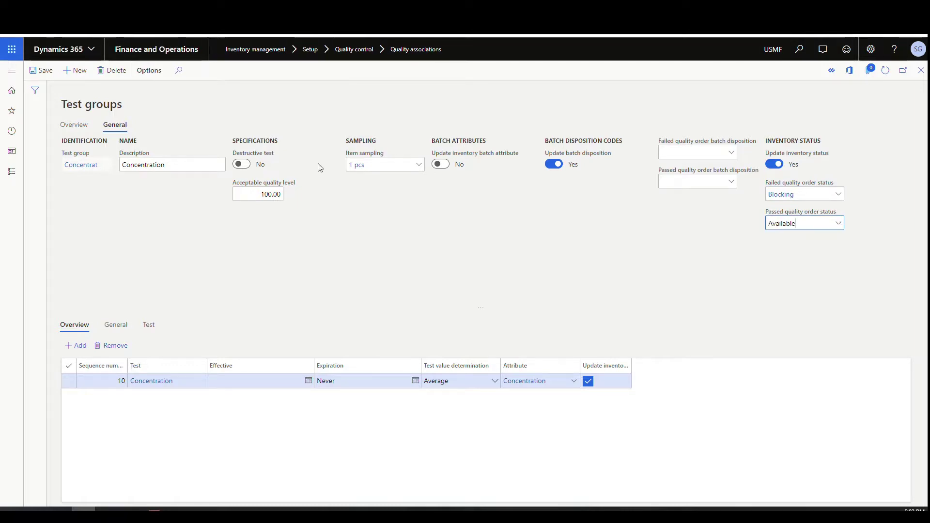
click(44, 72)
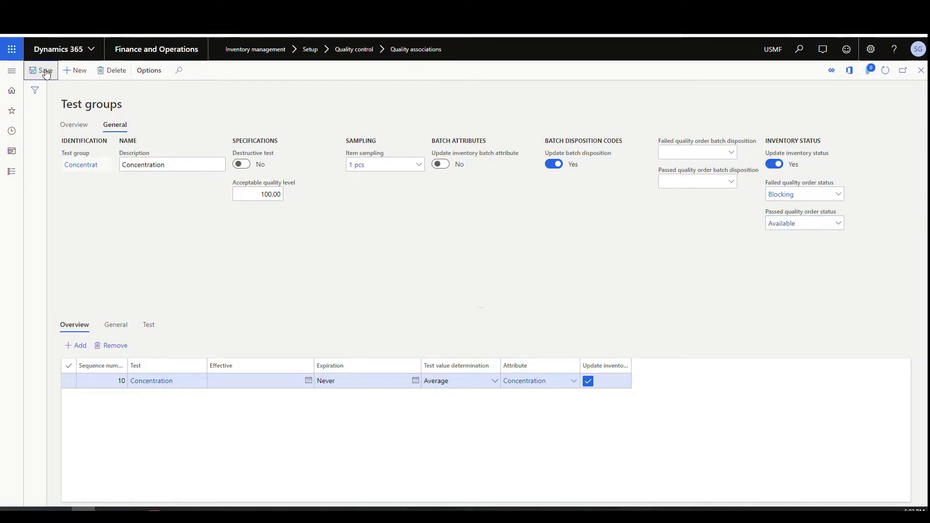
click(794, 226)
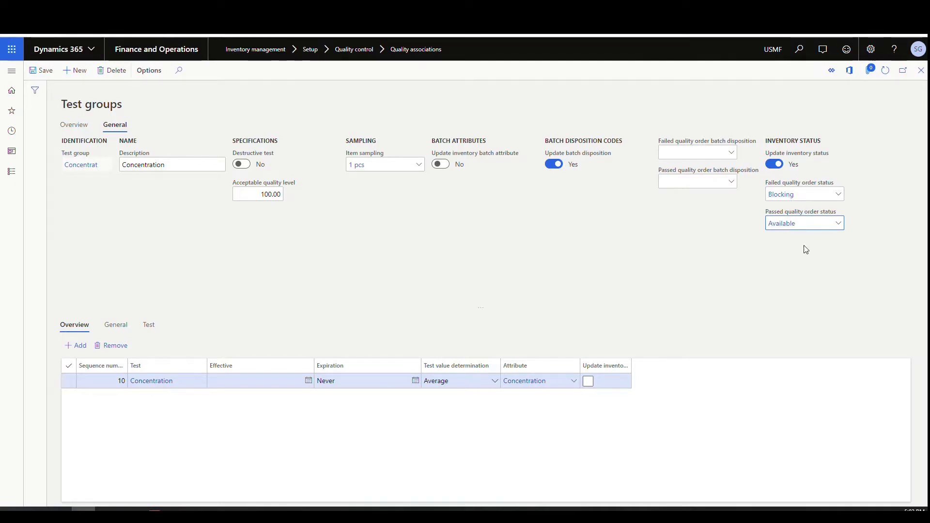
click(921, 70)
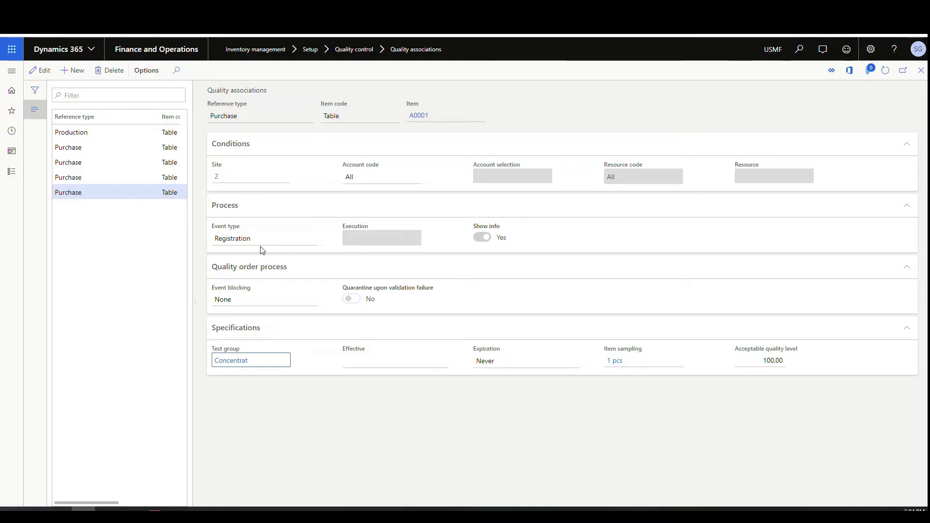
Go to Warehouse management's Location directives setup
click(11, 70)
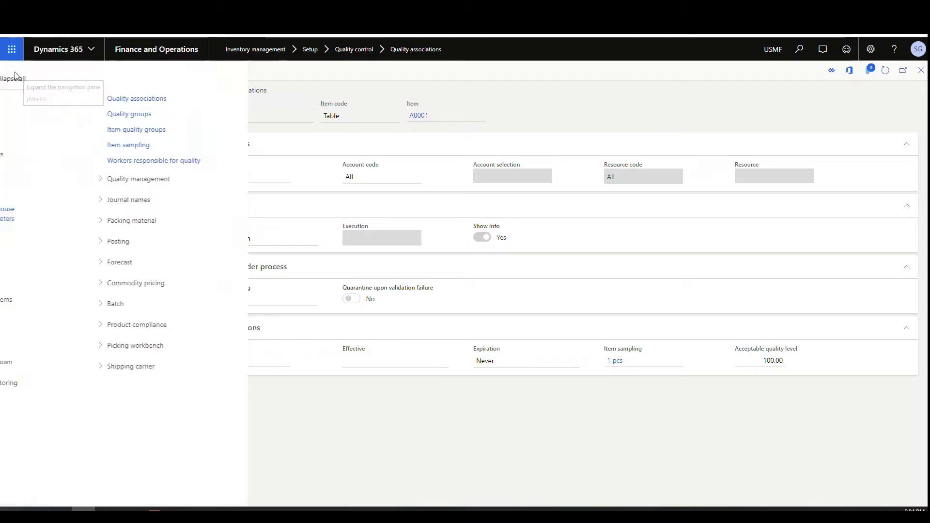
scroll(59, 226, down, 1)
scroll(59, 226, down, 8)
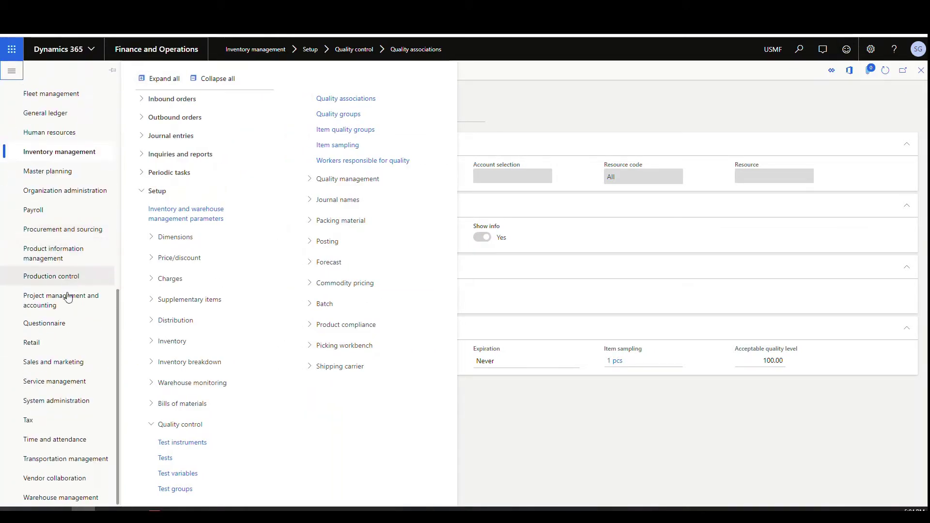
click(62, 498)
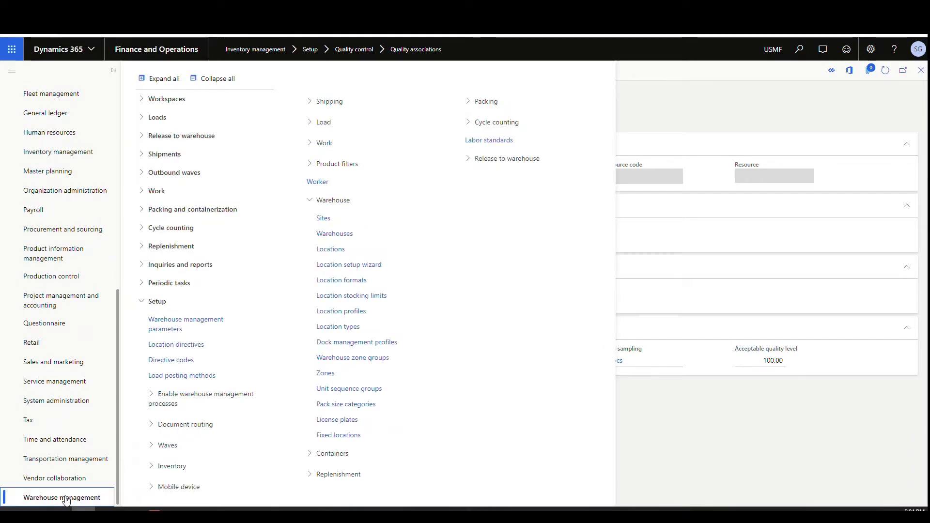
click(187, 350)
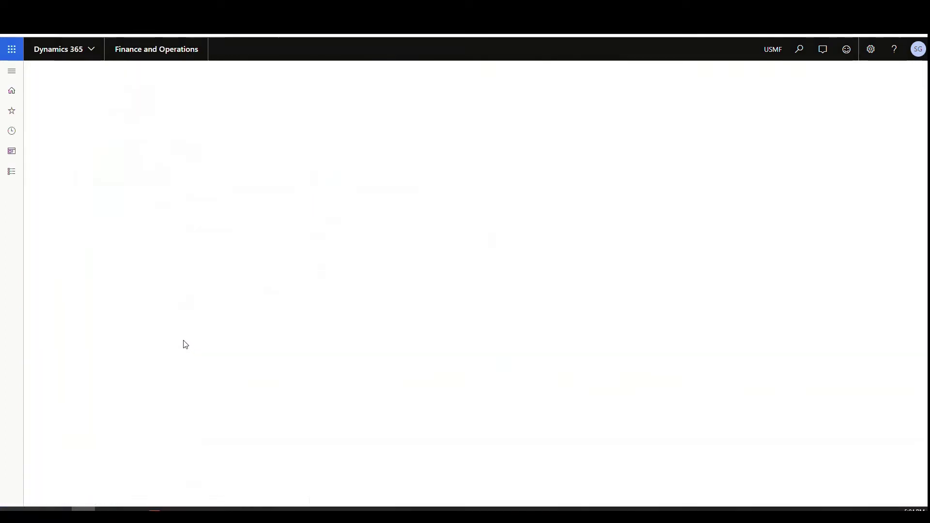
Show Purchase order directives and select 24 QMS to view its line and Generic action
click(159, 132)
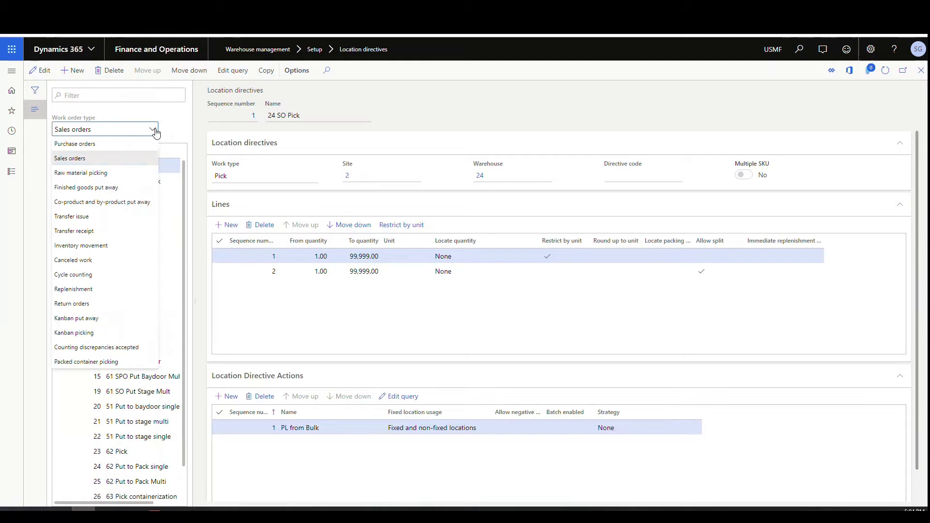
click(95, 144)
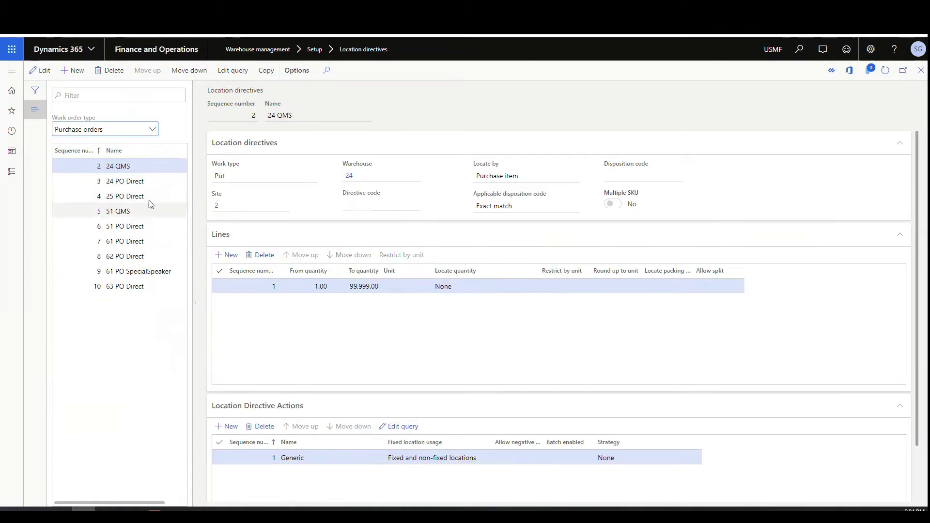
click(133, 180)
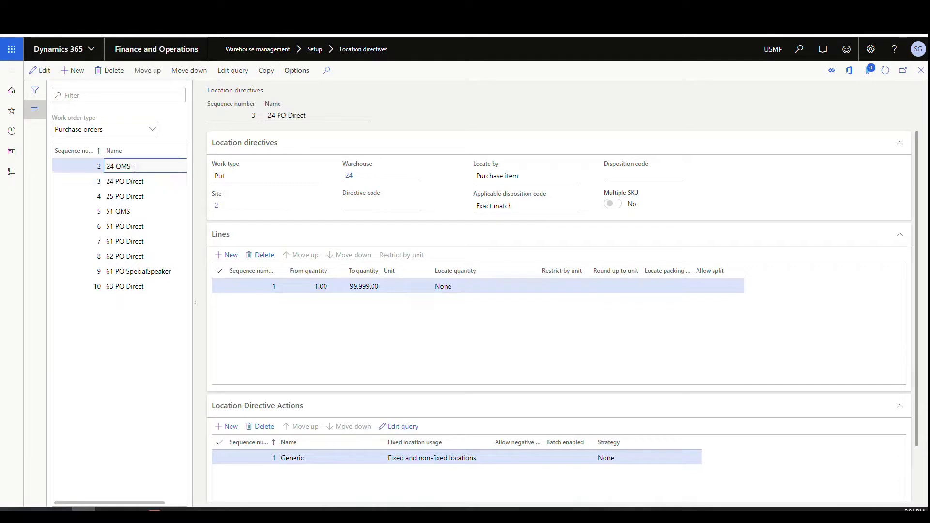
click(139, 181)
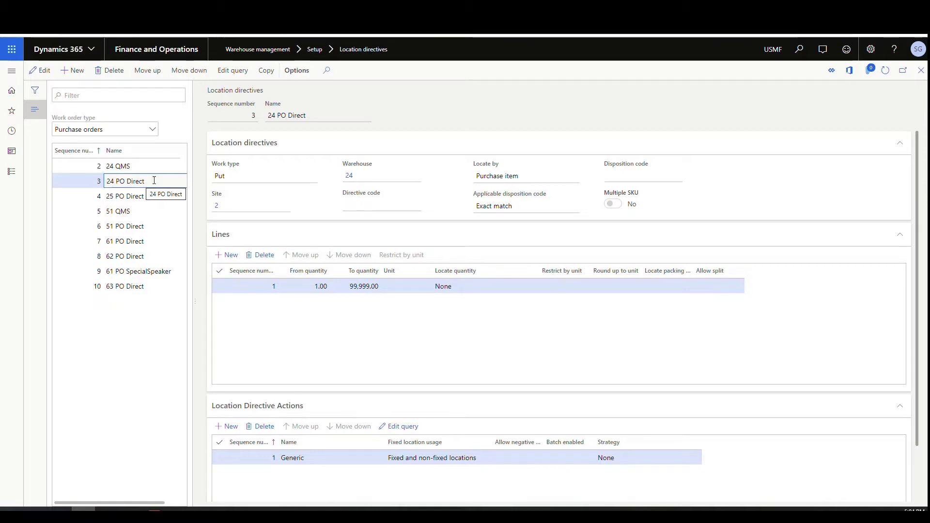
key(Up)
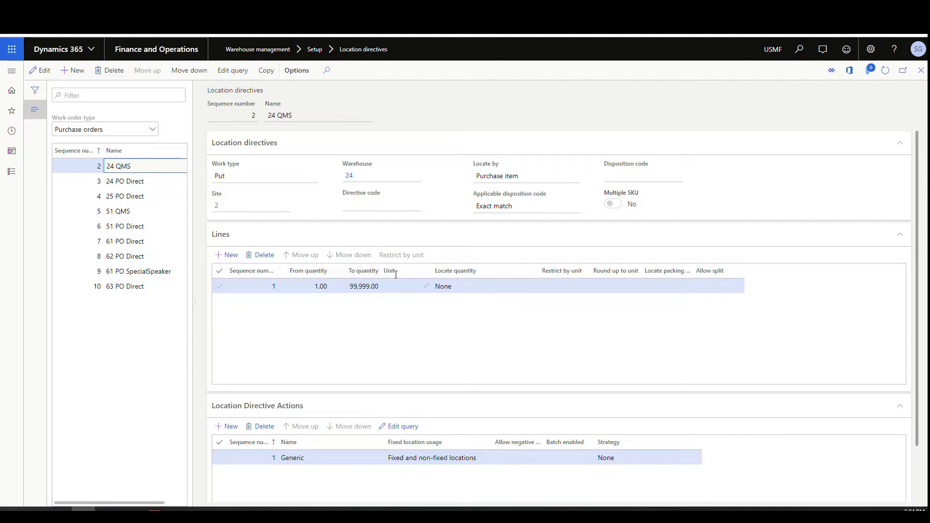
scroll(327, 247, down, 2)
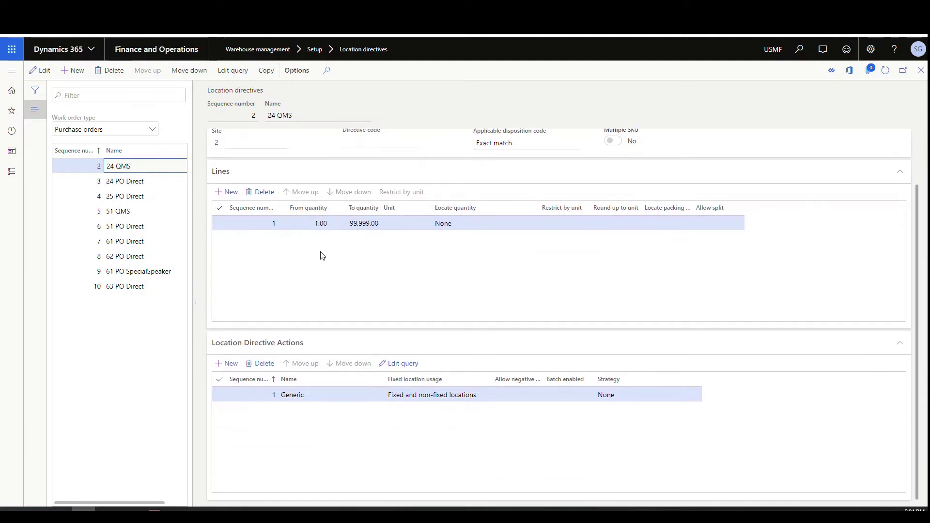
Change the Generic action's query so criterion QMS filters on Location instead of Location profile ID
click(395, 363)
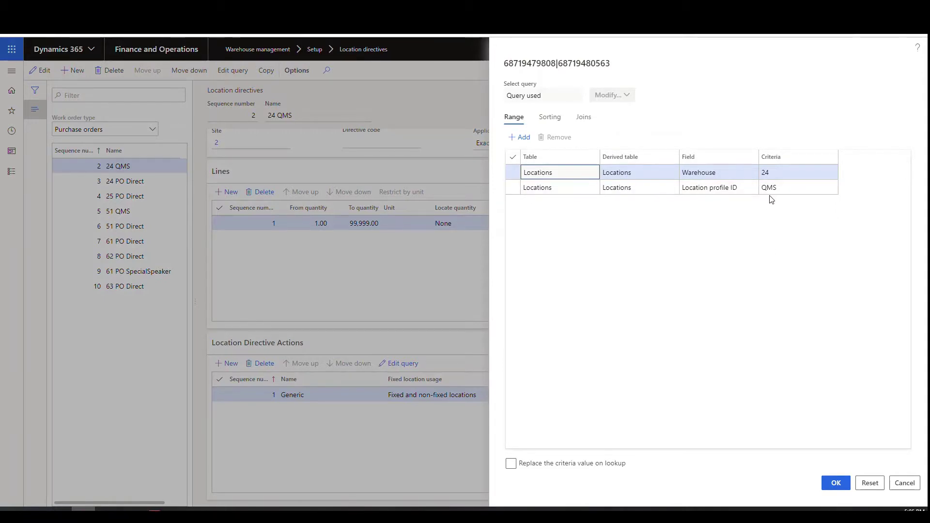
click(756, 190)
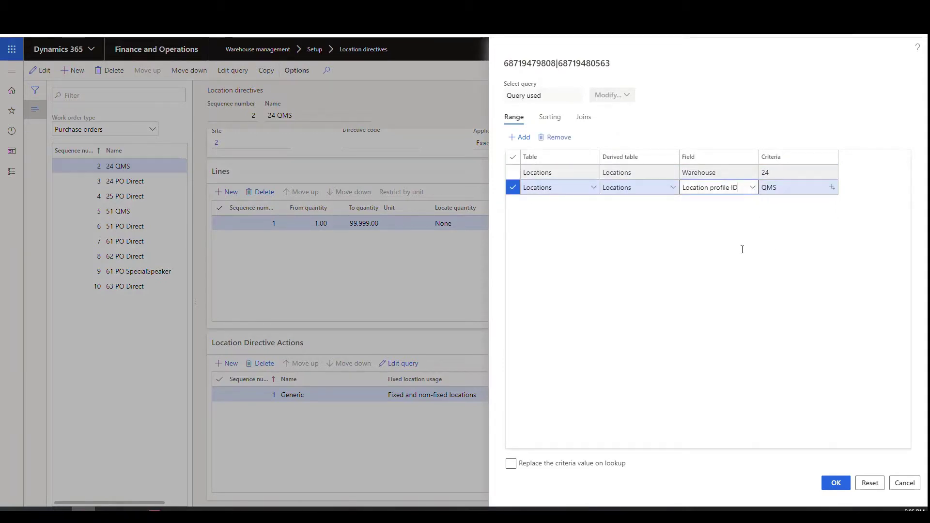
scroll(718, 248, down, 5)
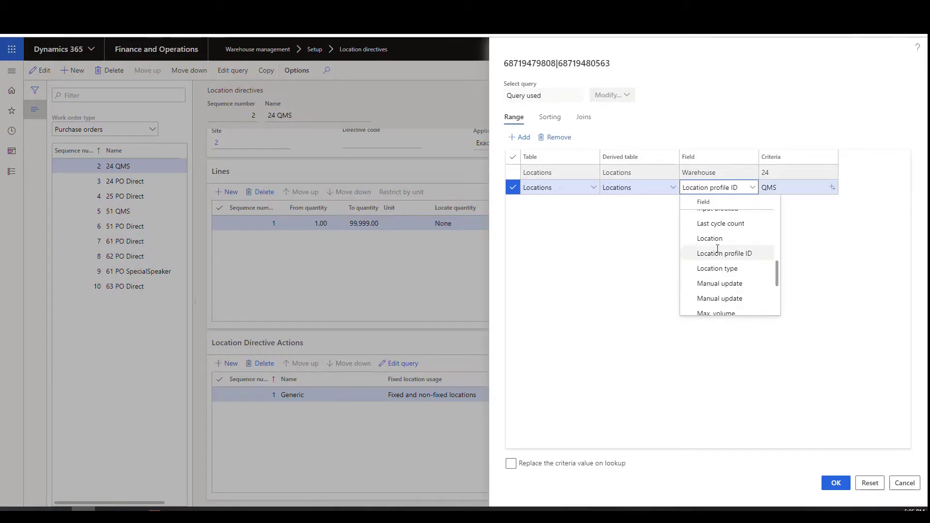
click(710, 239)
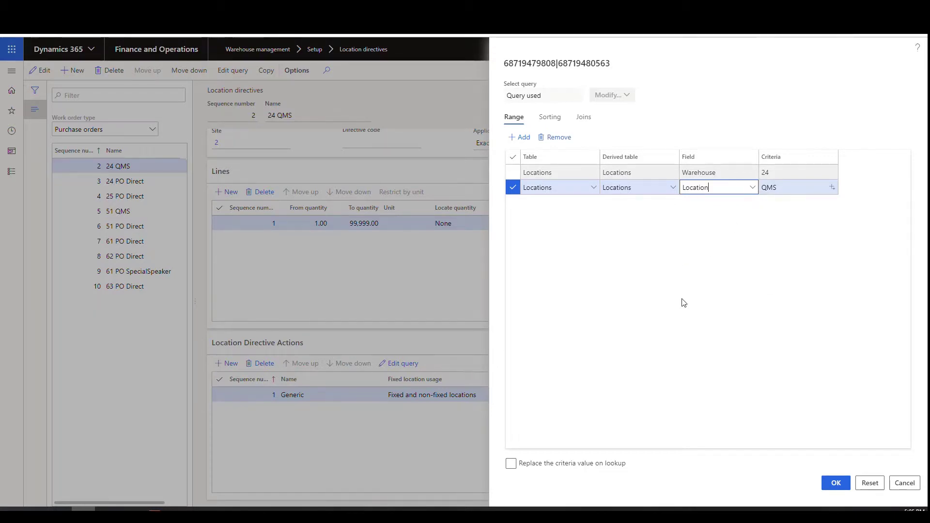
click(834, 482)
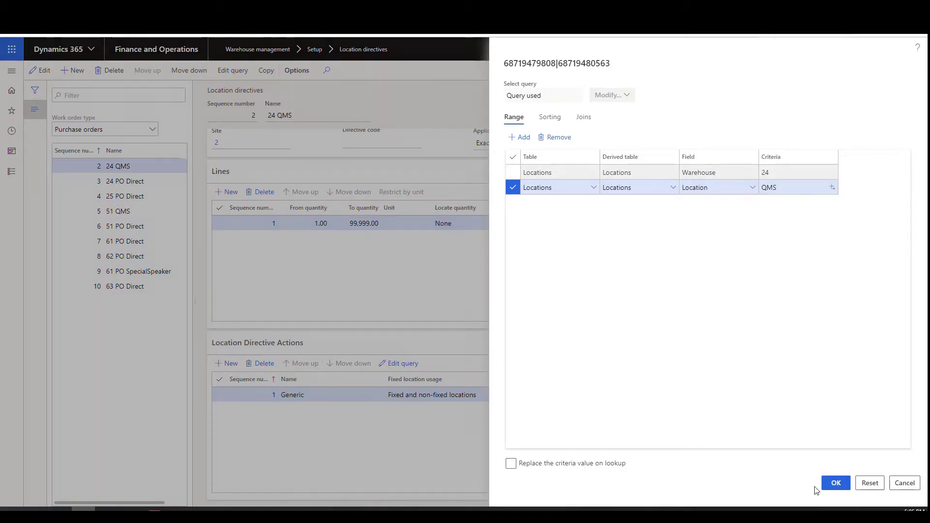
click(407, 365)
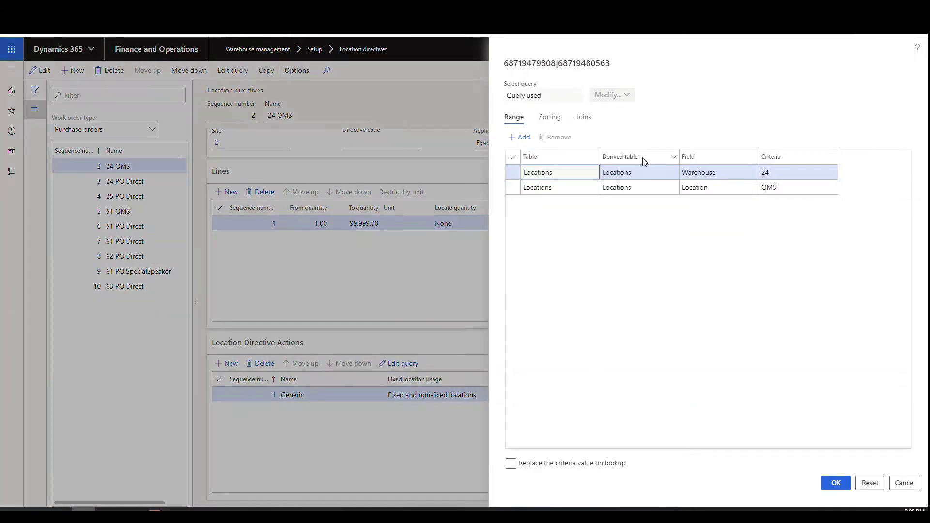
click(904, 483)
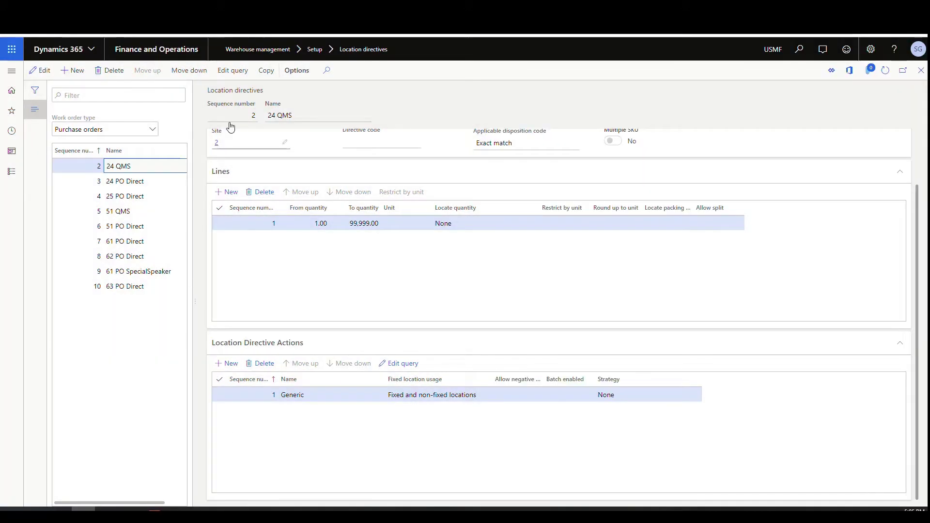
Open the confirmed Contoso purchase order and view its HDMI 6' Cables line for warehouse 24
click(228, 73)
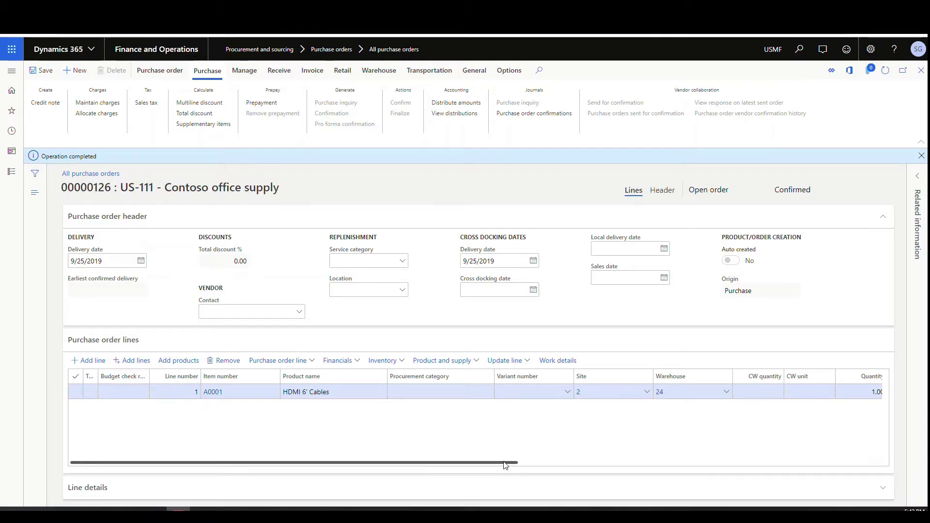
drag(506, 463, 446, 467)
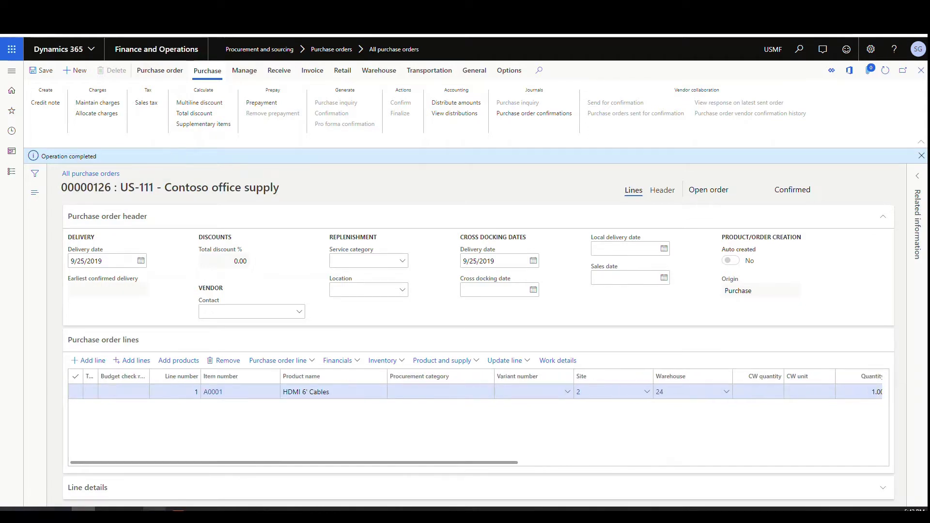
In the Warehousing app, start Inbound PO Receive and Putaway and paste the purchase order number
click(154, 509)
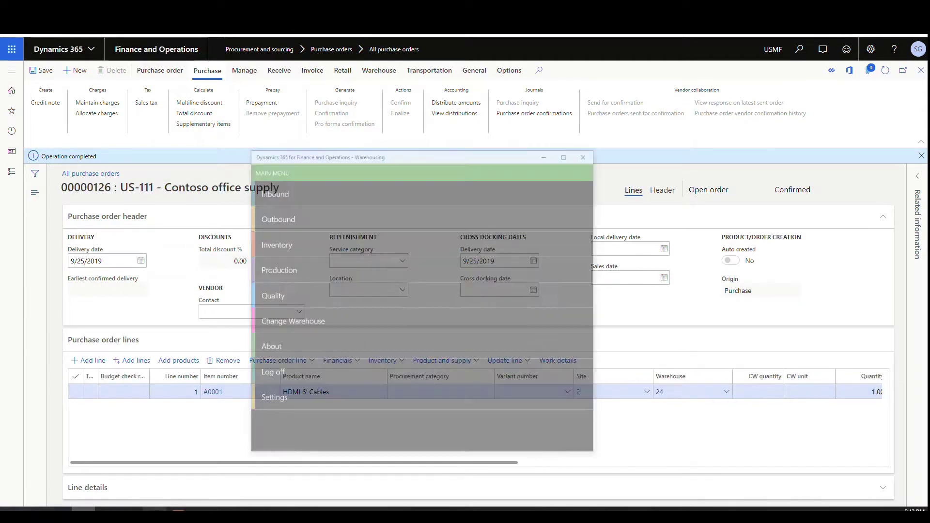
click(301, 141)
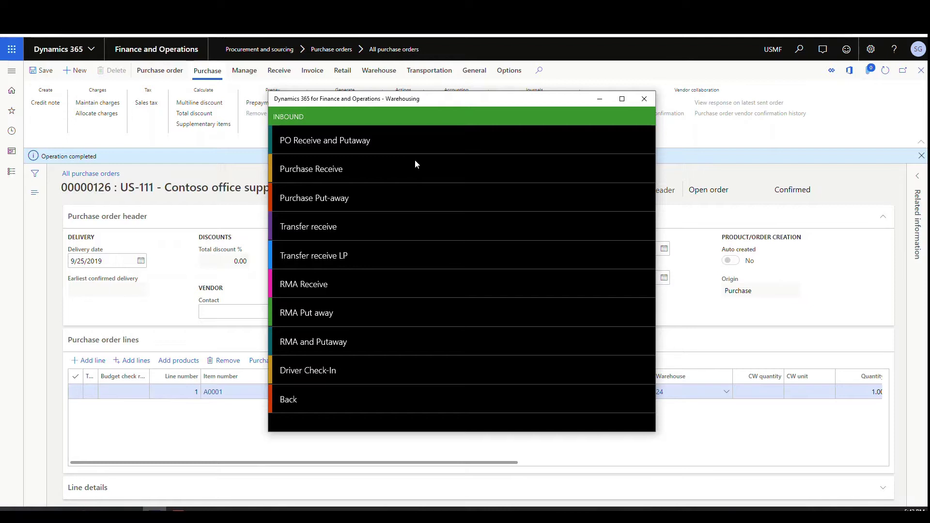
click(343, 141)
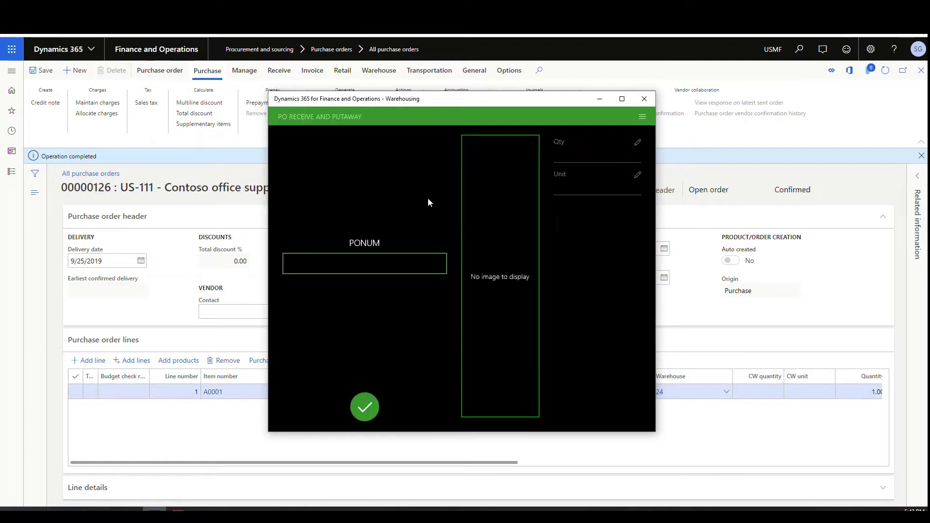
click(364, 261)
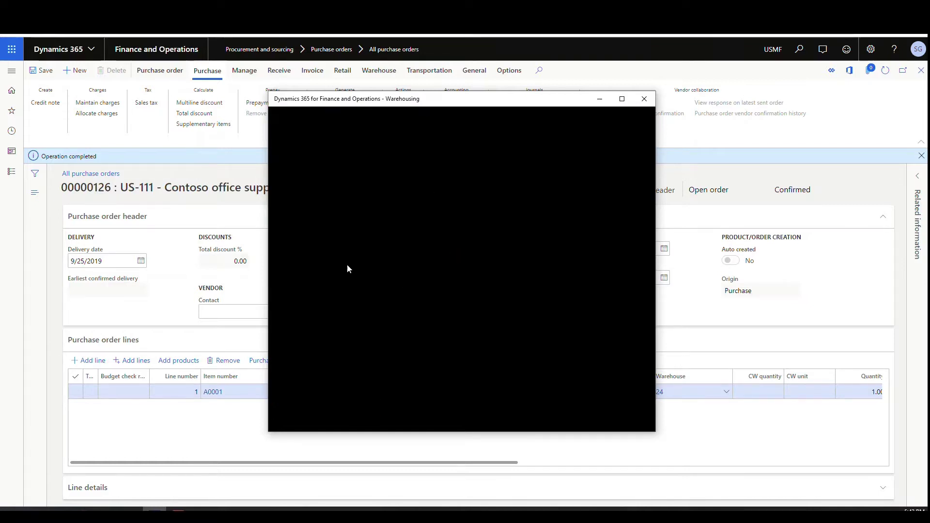
right_click(303, 145)
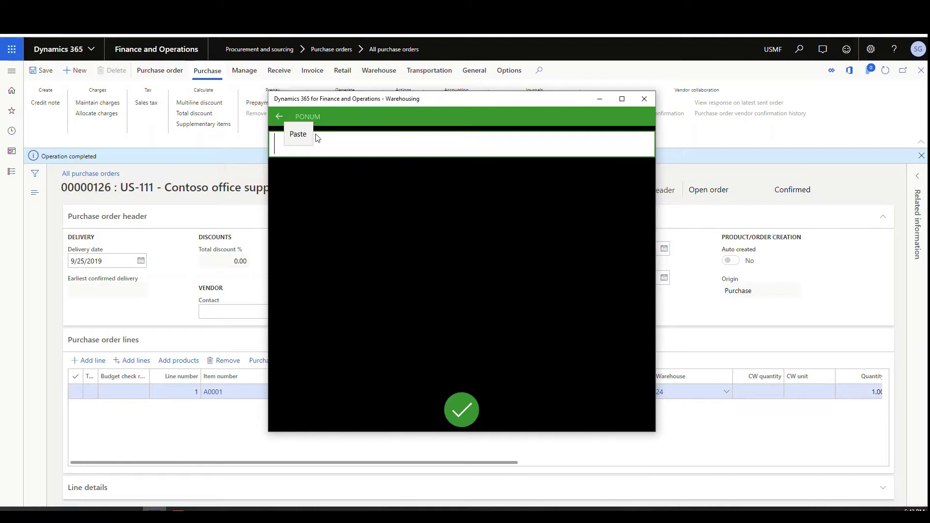
click(300, 138)
click(462, 414)
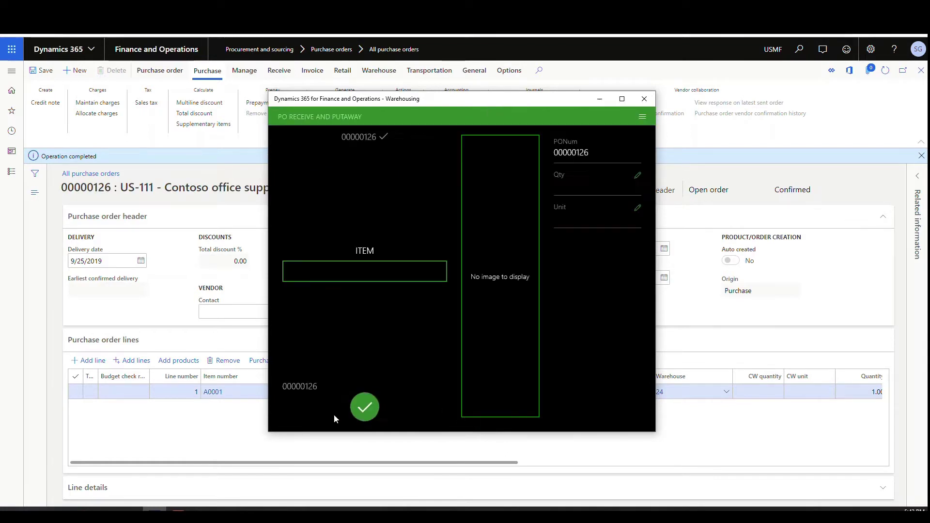
Enter item A0001 and a received quantity of 1 pcs
click(341, 270)
text(a)
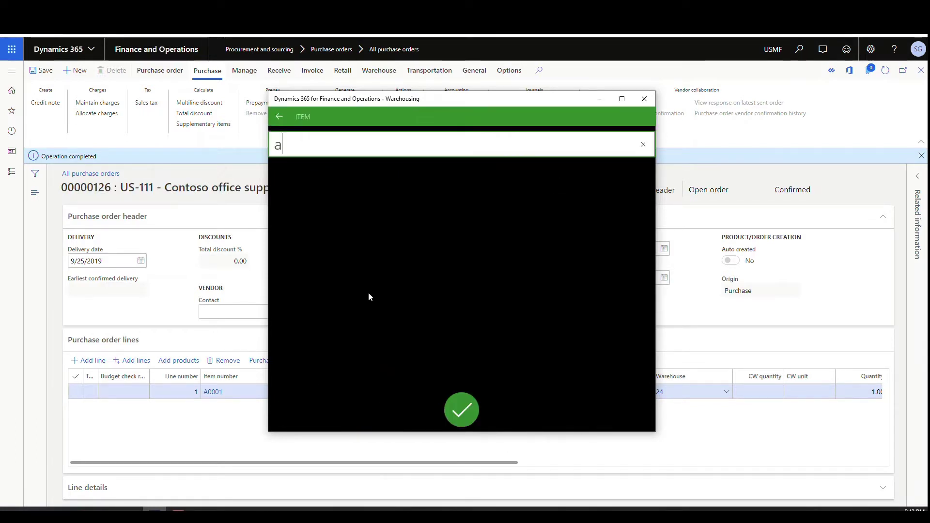
text(00)
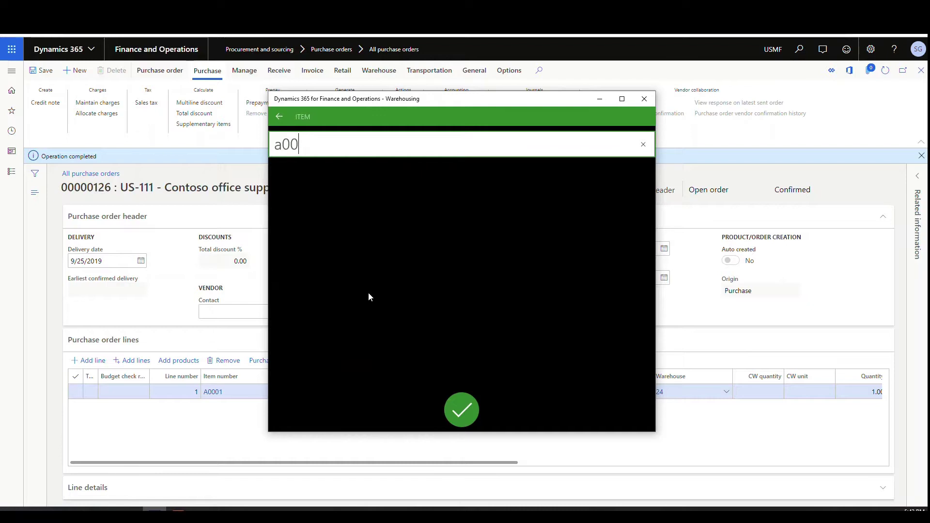
text(101)
click(458, 408)
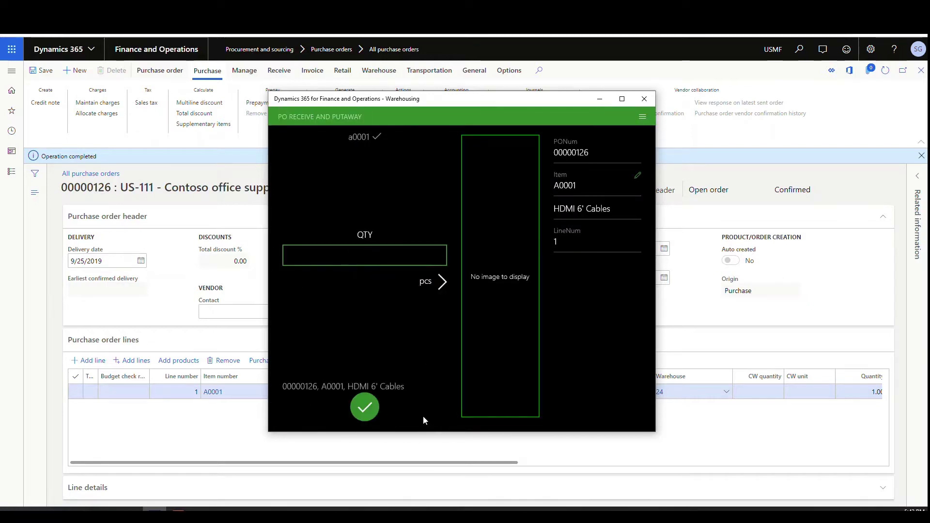
click(367, 253)
text(1)
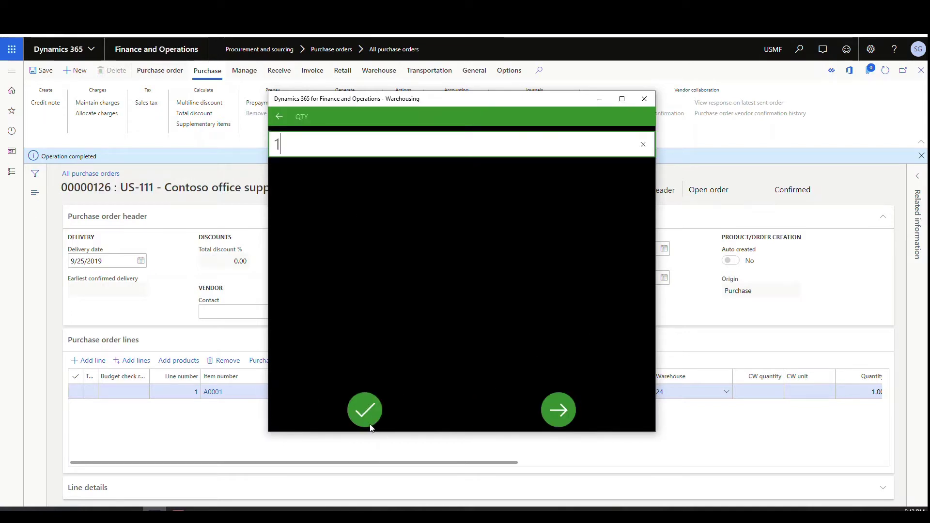
click(361, 411)
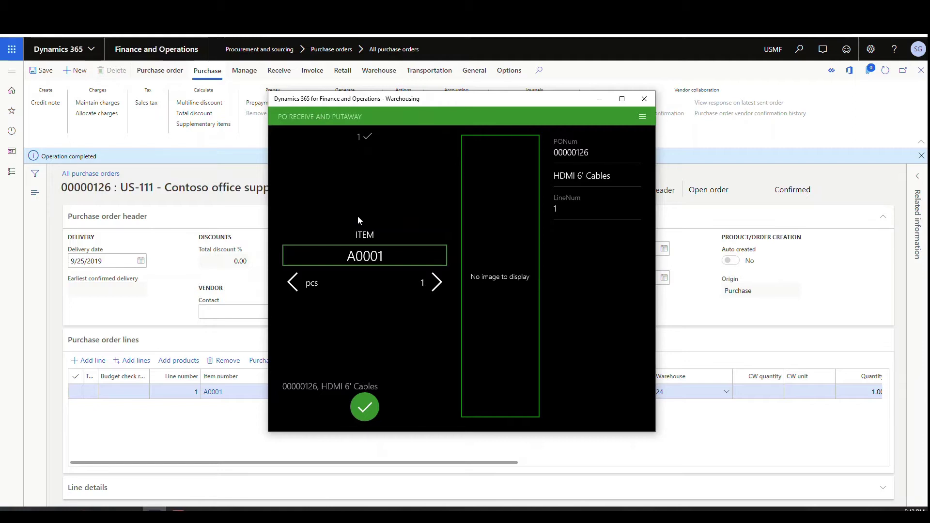
Confirm the receipt and put the license plate away to location QMS, completing the work
click(360, 410)
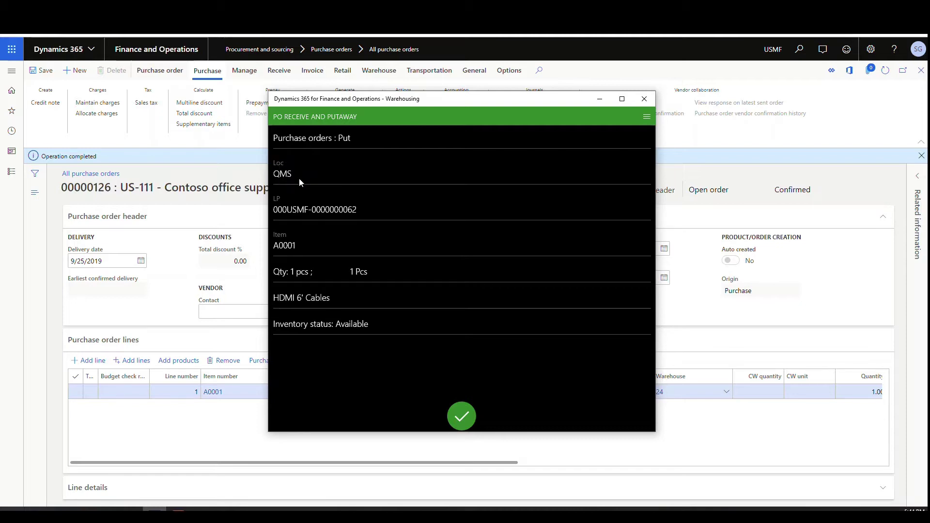
click(461, 416)
Open the Quality orders list under Inventory management
click(605, 101)
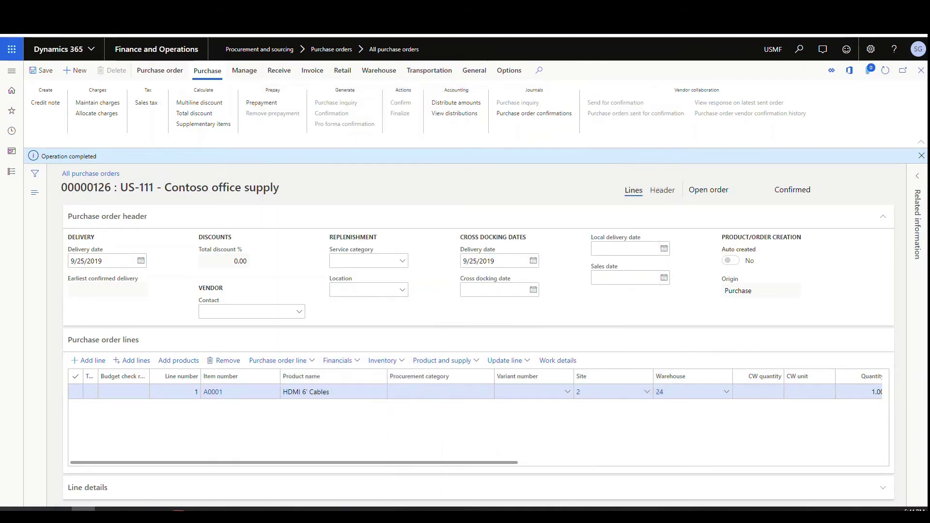
click(11, 73)
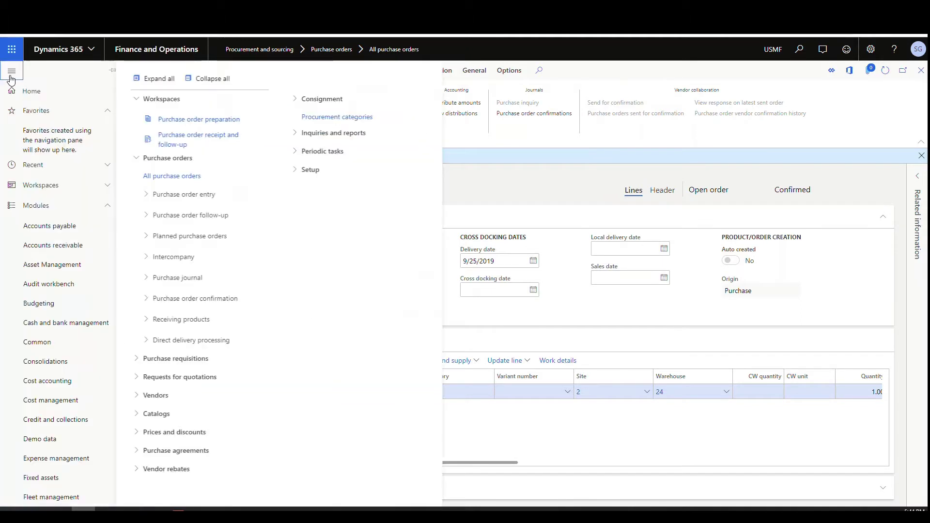
scroll(63, 231, down, 2)
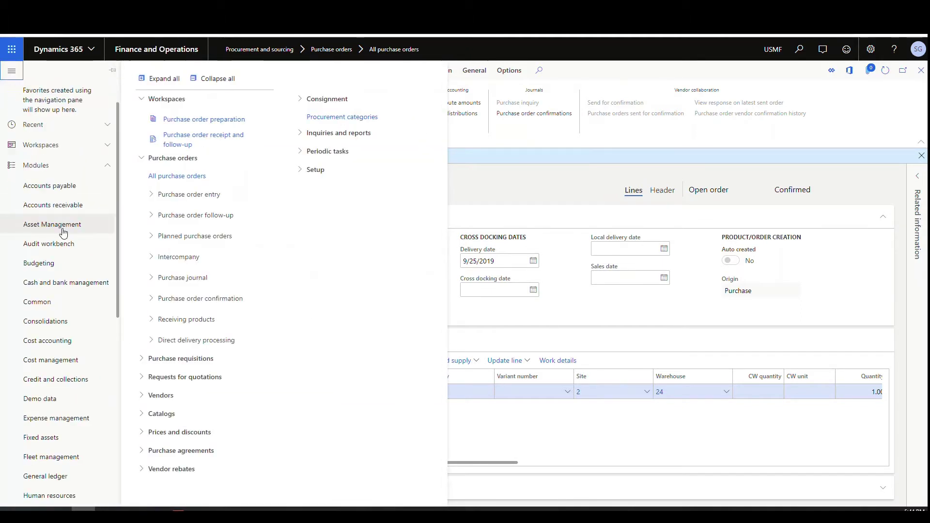
scroll(75, 412, down, 1)
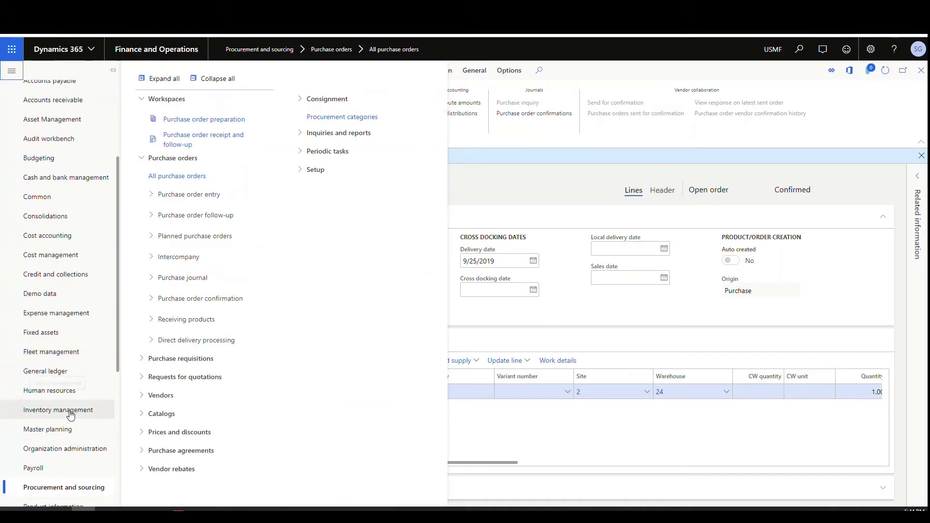
click(72, 410)
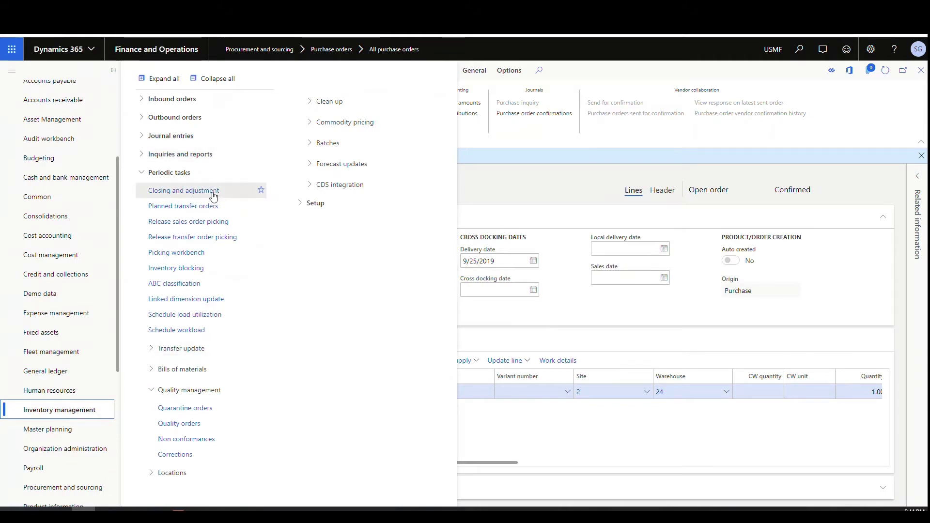
click(199, 422)
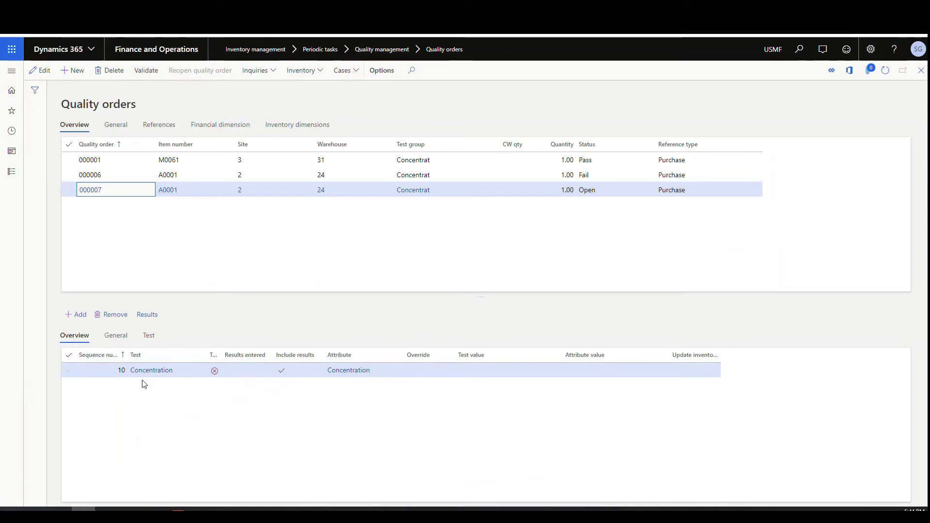
Review quality order 000007's General and Inventory dimensions details, then return to Overview
mouse_move(169, 199)
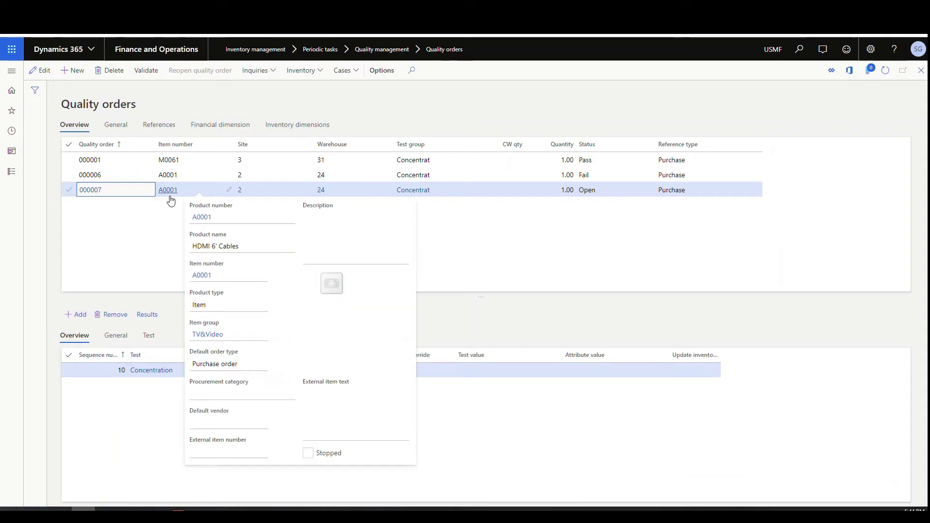
click(112, 128)
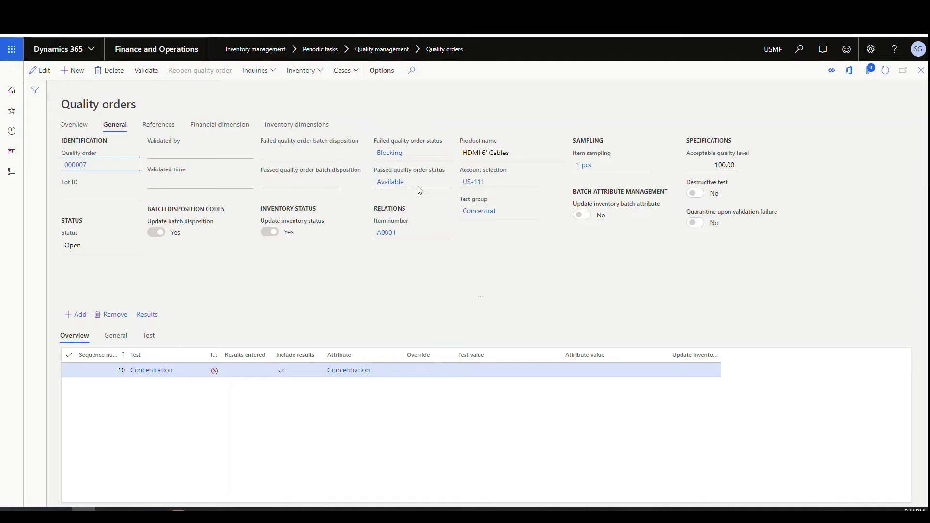
mouse_move(402, 187)
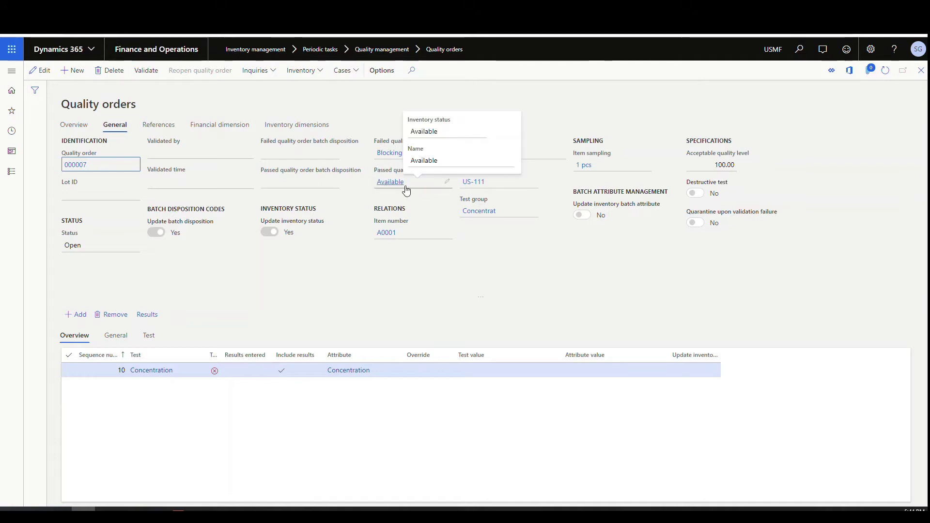
click(314, 128)
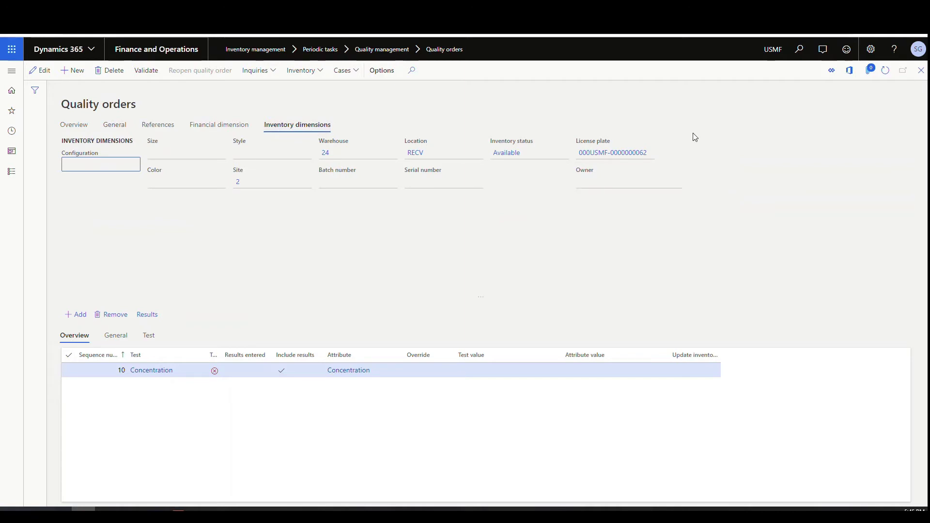
click(88, 122)
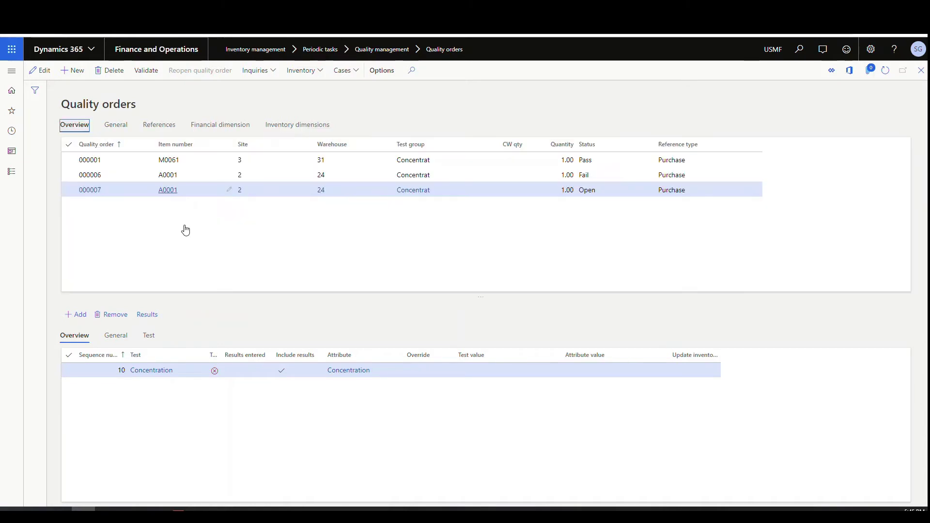
Enter a result quantity of 1 for order 000007's Concentration test and close the results
click(151, 320)
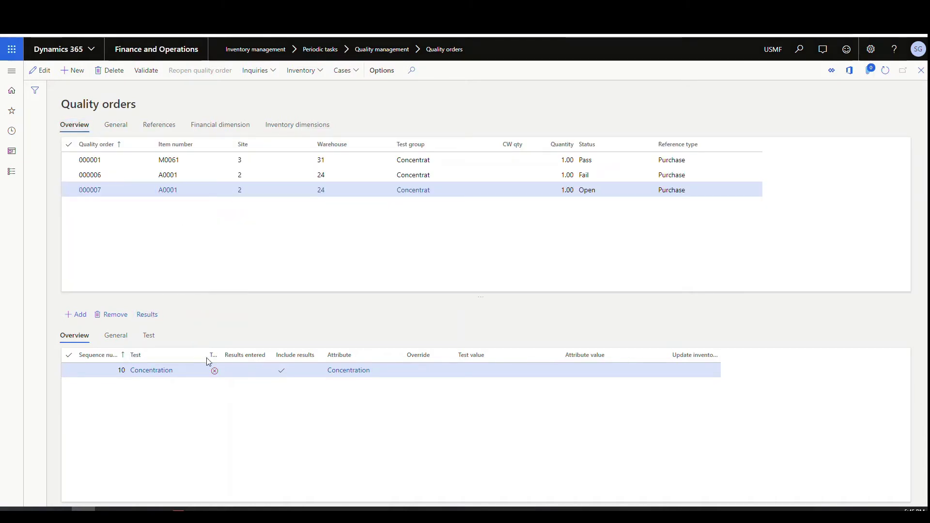
click(40, 70)
text(1)
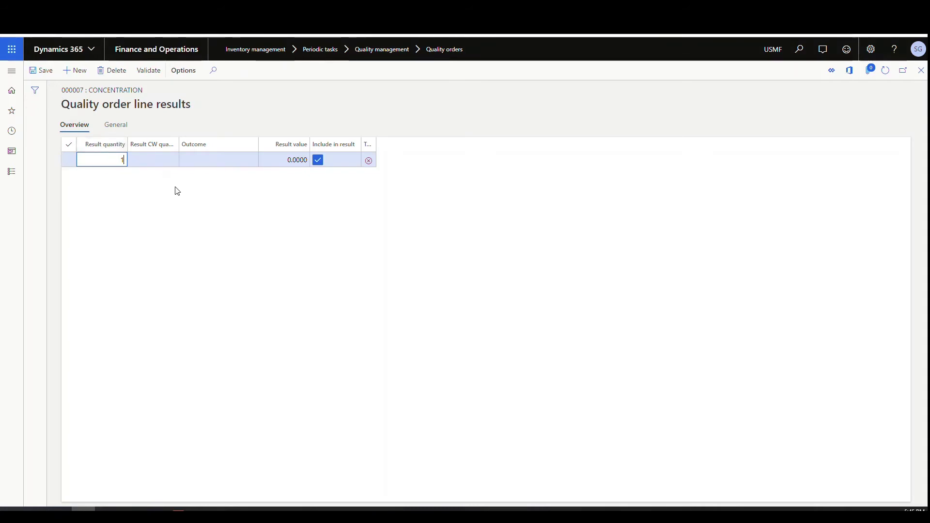
key(Tab)
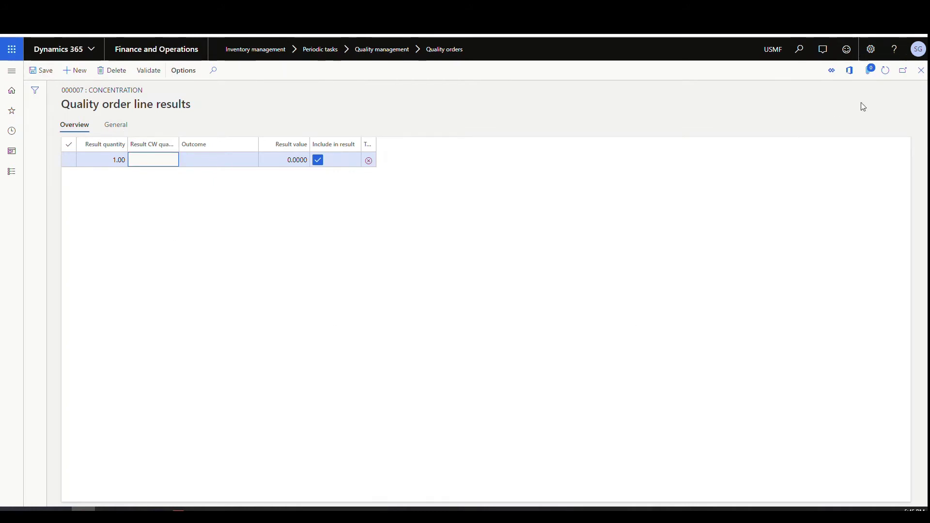
click(921, 72)
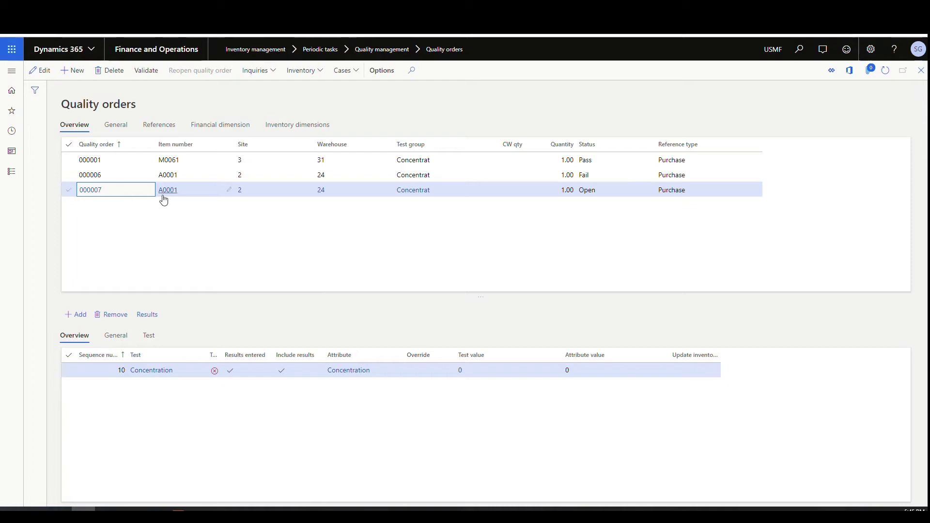
Validate quality order 000007 after reviewing its license plate and QMS location query criteria
click(145, 71)
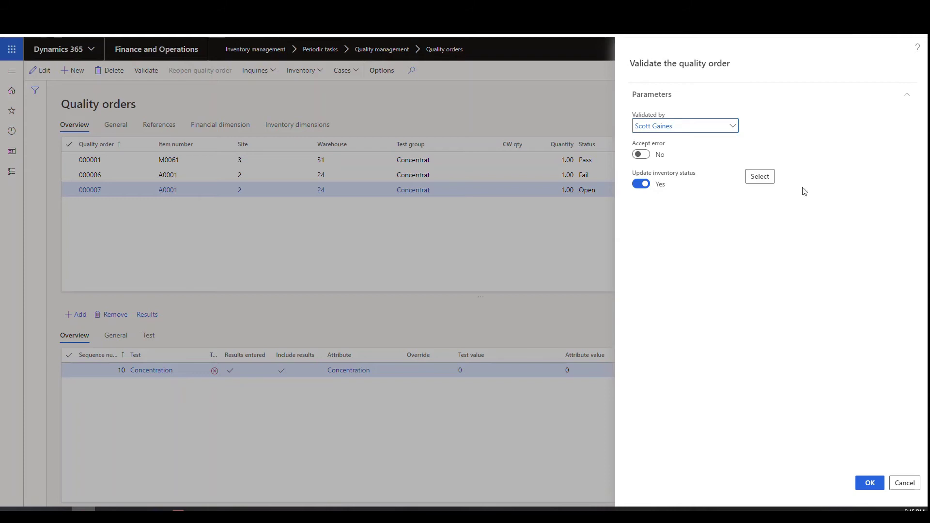
click(761, 178)
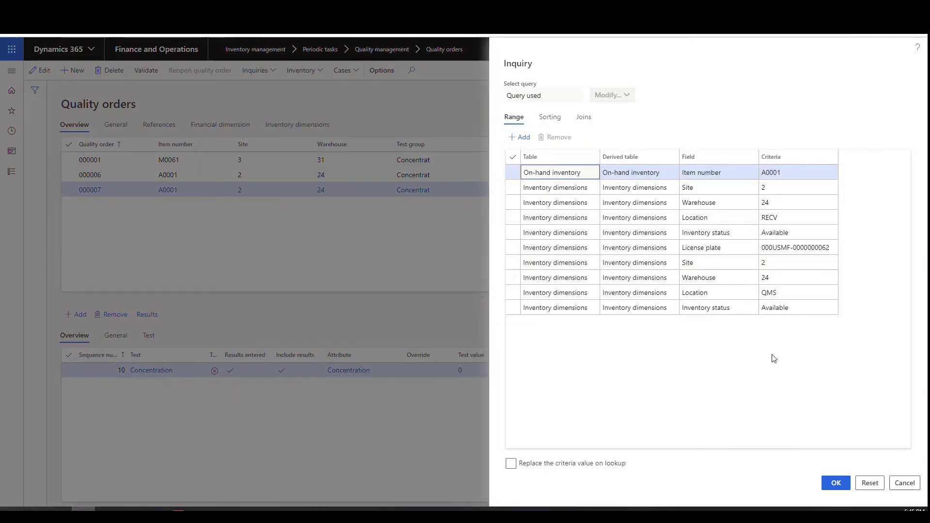
click(829, 248)
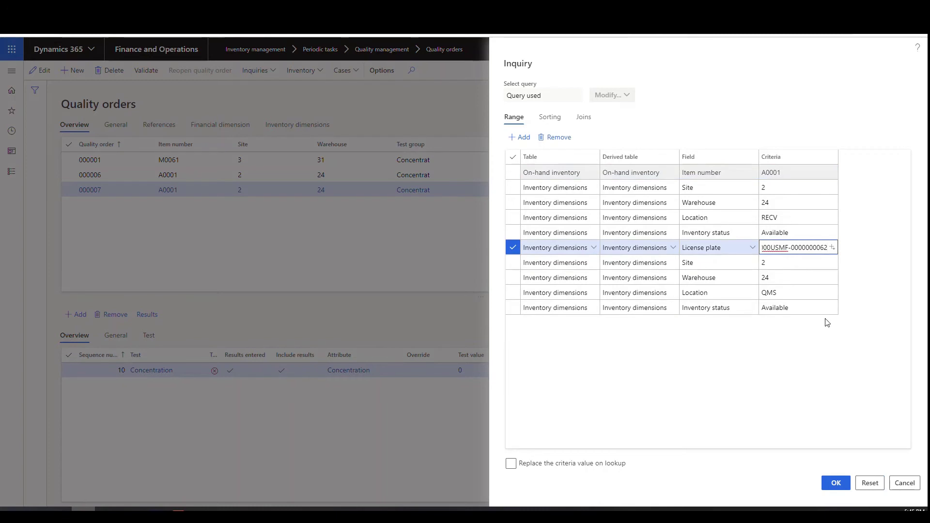
click(807, 292)
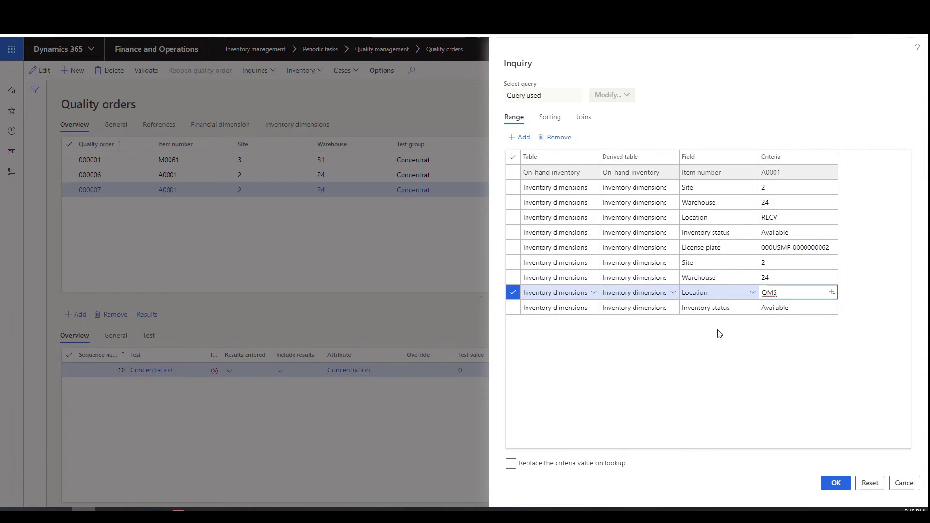
click(836, 486)
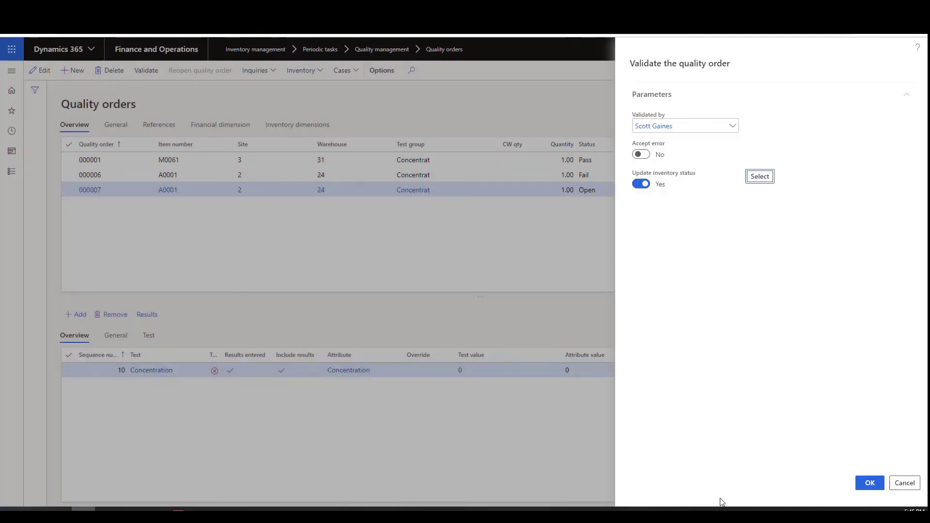
click(868, 482)
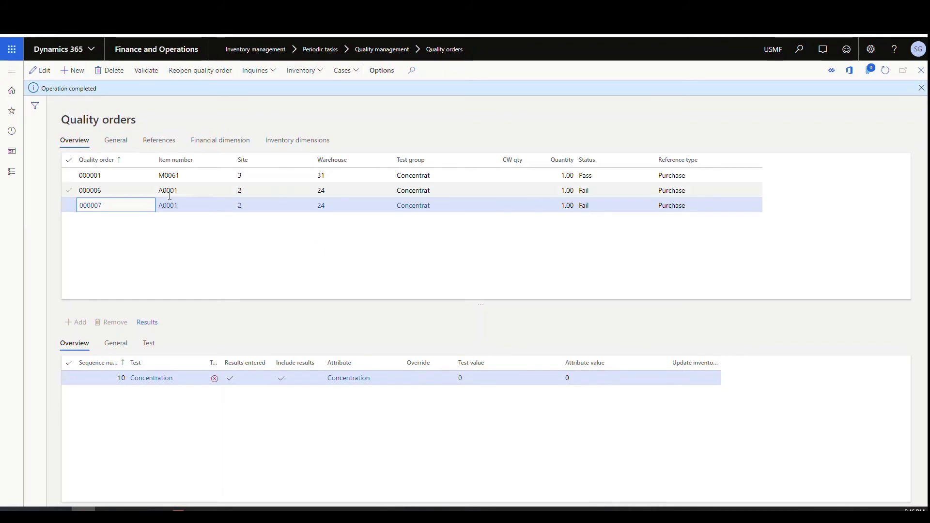
Check quality order 000007's inventory dimensions, then open on-hand inventory for item A0001
click(319, 78)
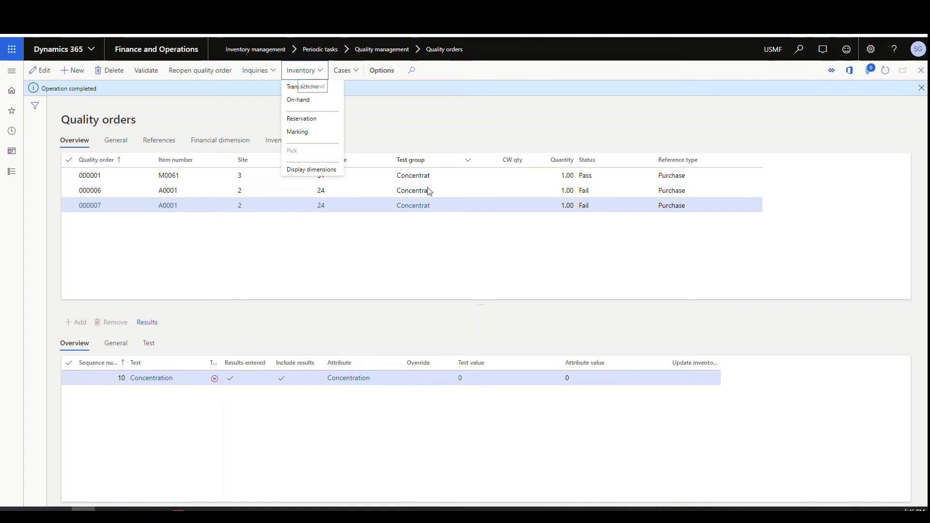
click(308, 141)
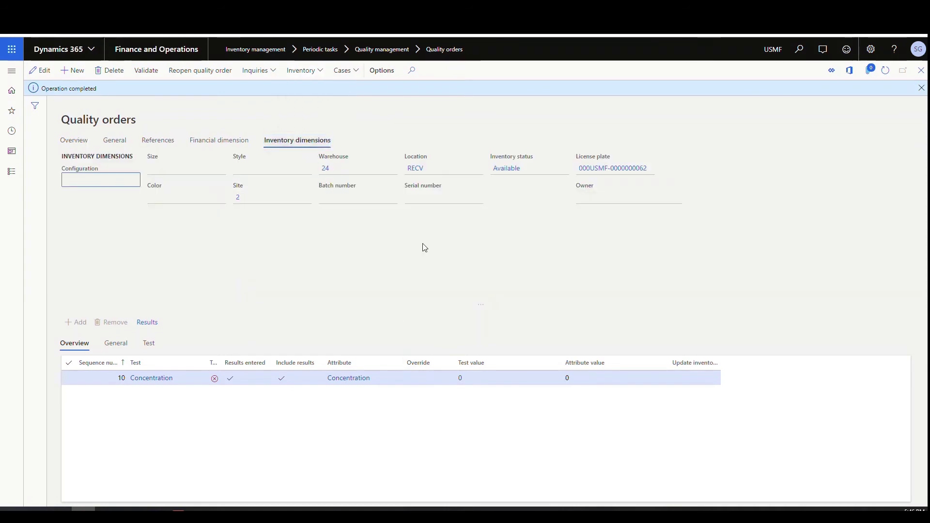
click(320, 70)
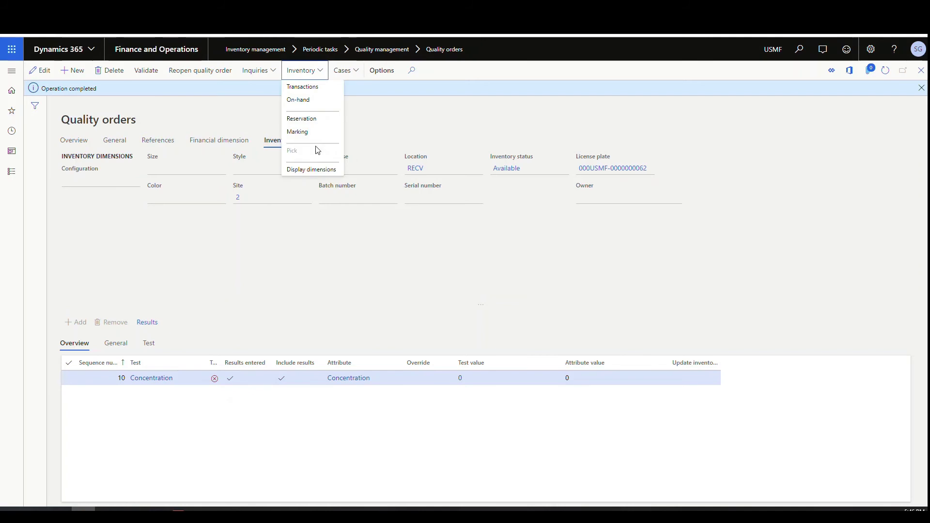
click(302, 90)
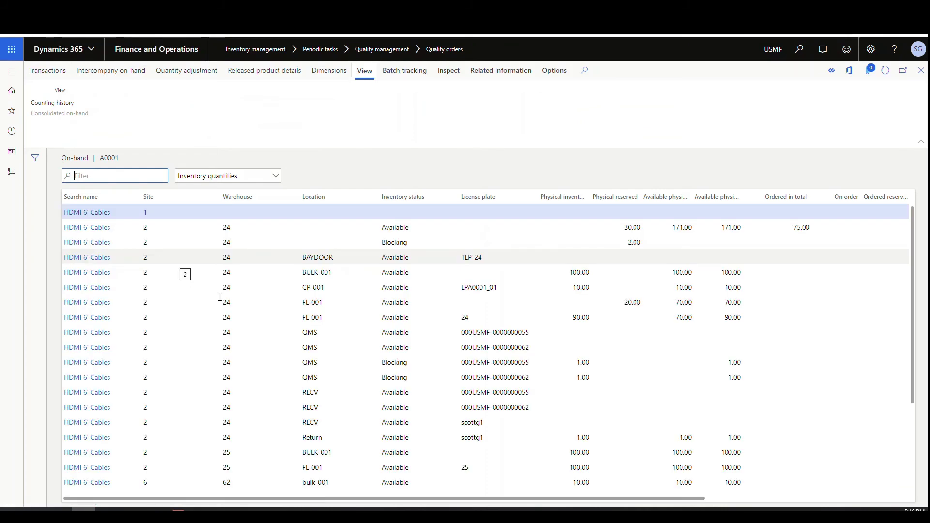
scroll(335, 310, down, 3)
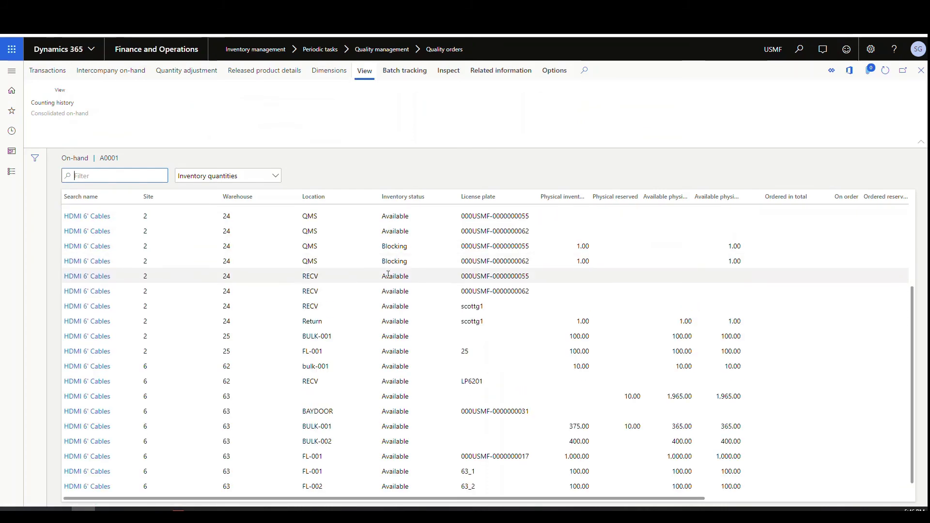
click(410, 262)
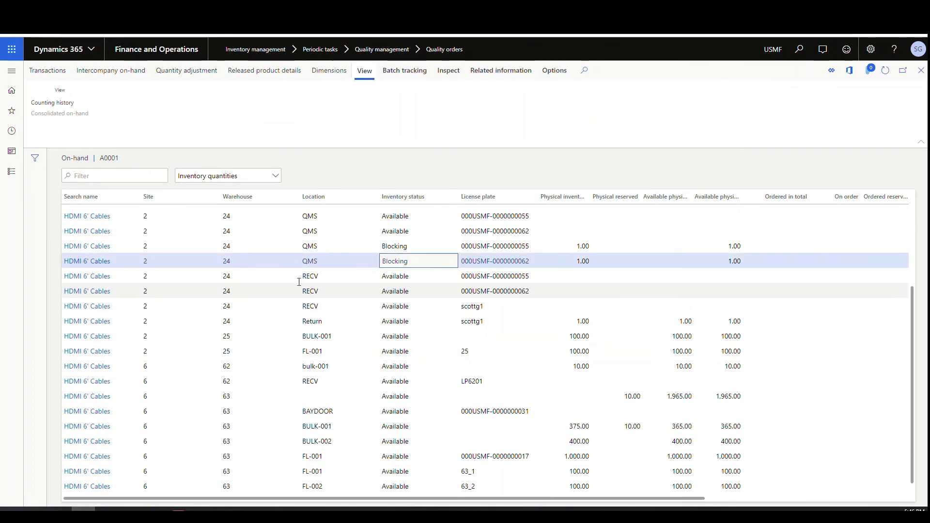